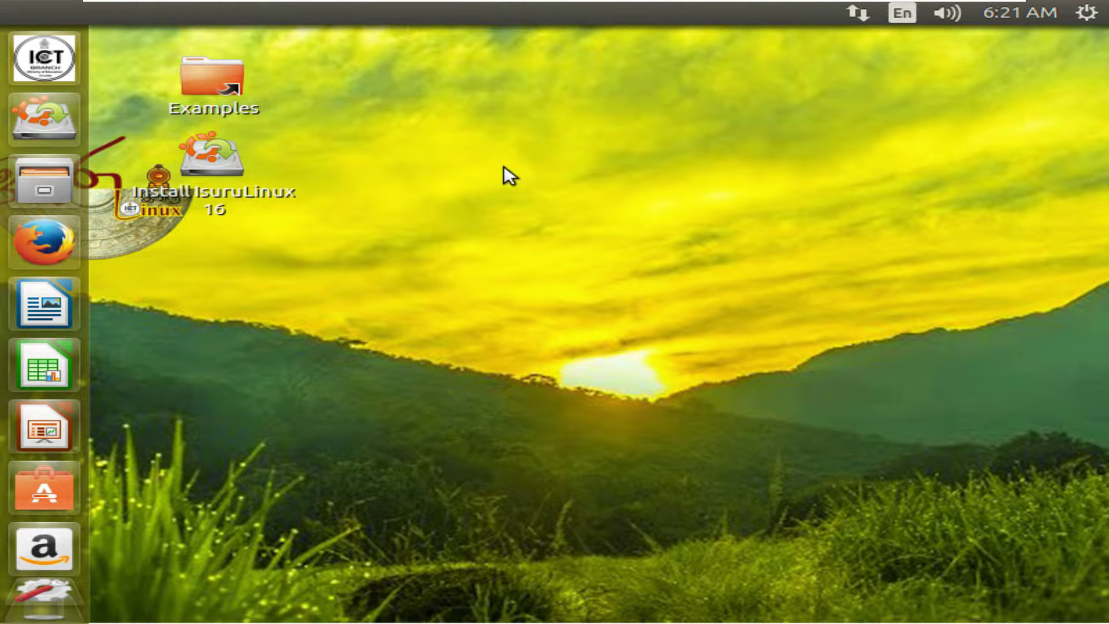
right_click(503, 166)
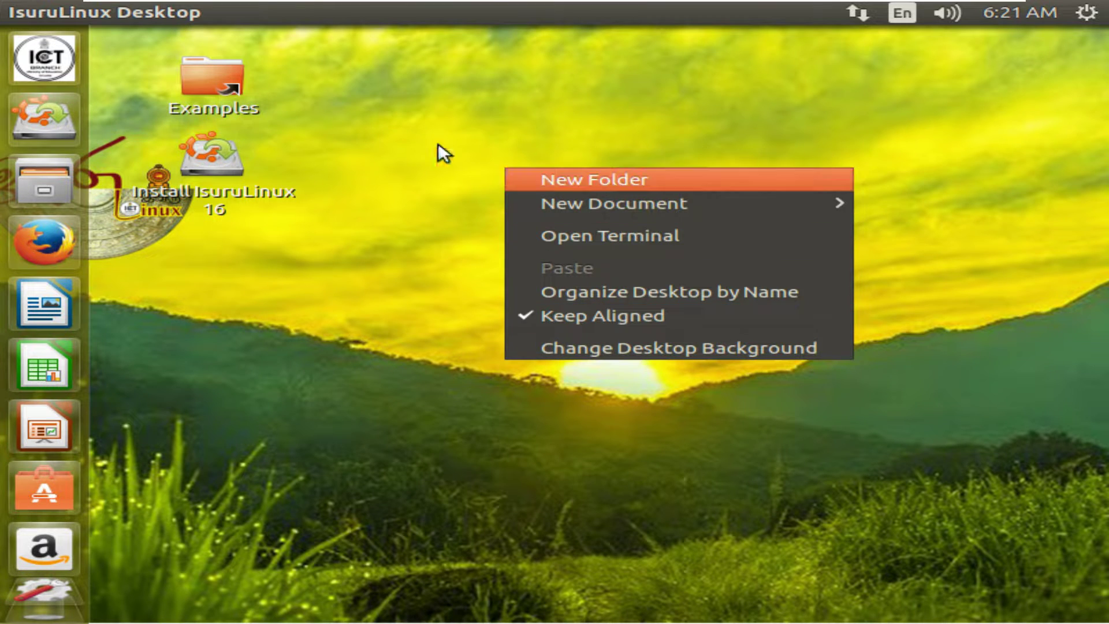
click(57, 15)
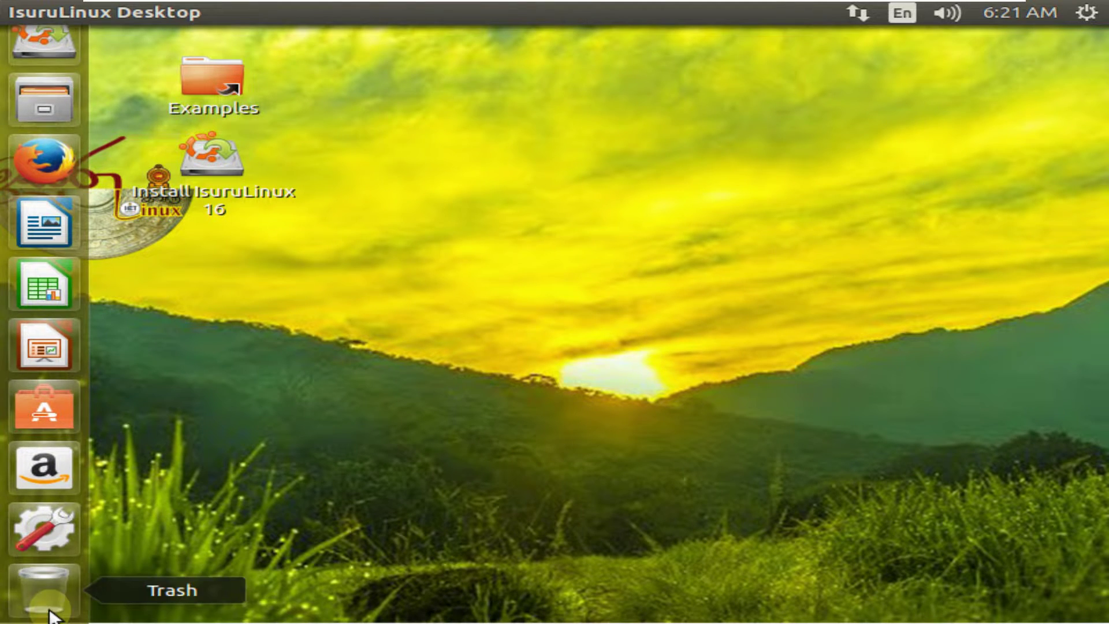
Set the display resolution to 1360 x 768 (16:9) in System Settings, keep the new configuration, and reposition the Displays window.
click(44, 515)
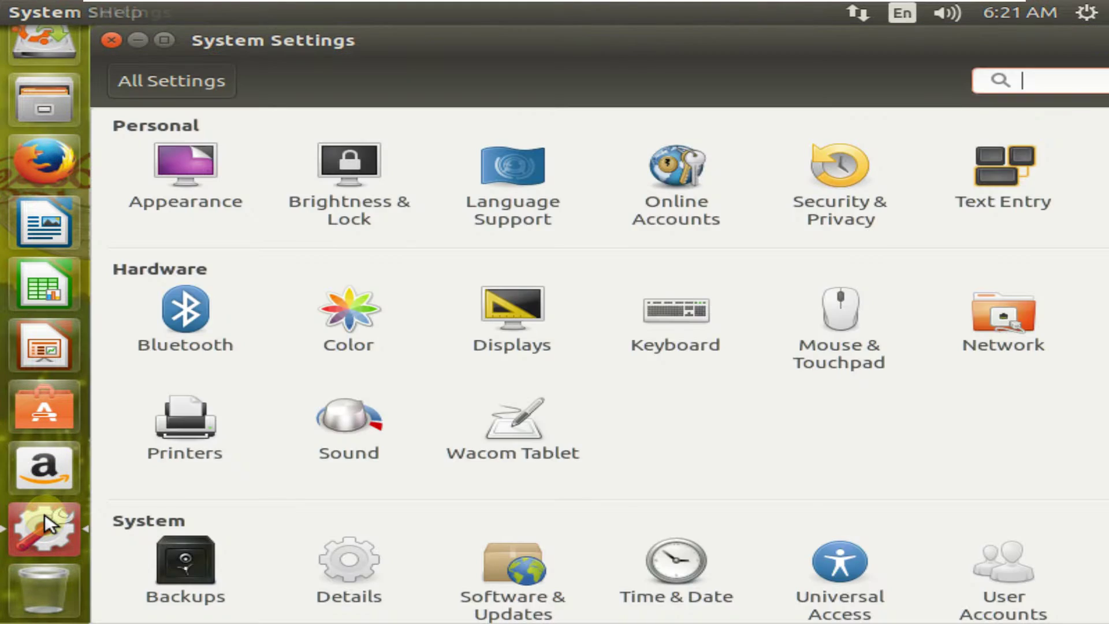
click(543, 296)
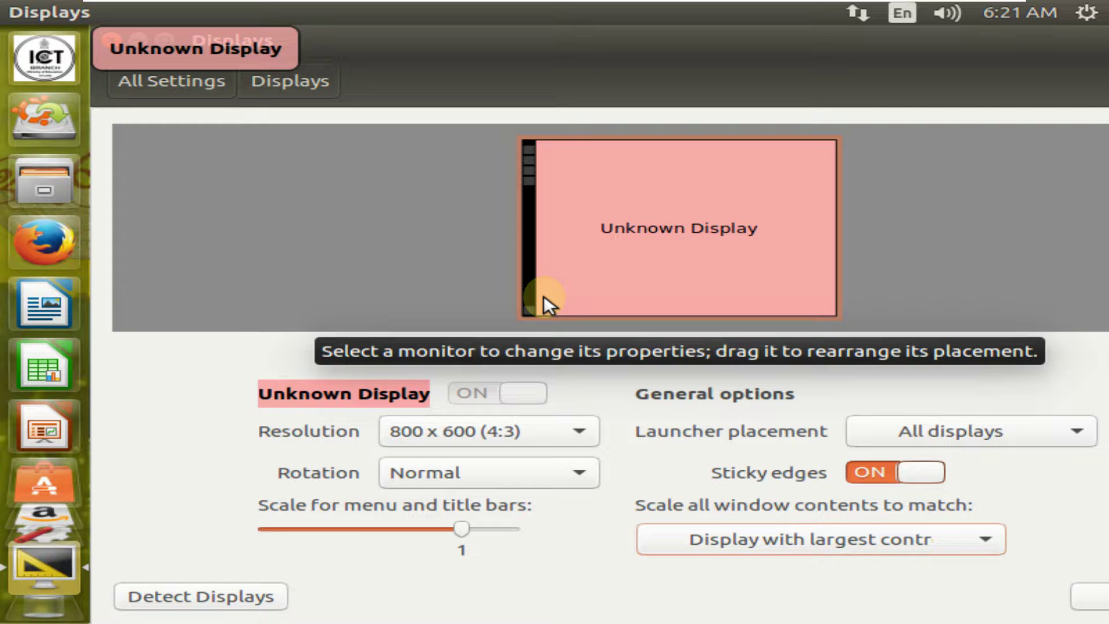
click(526, 427)
scroll(543, 212, up, 3)
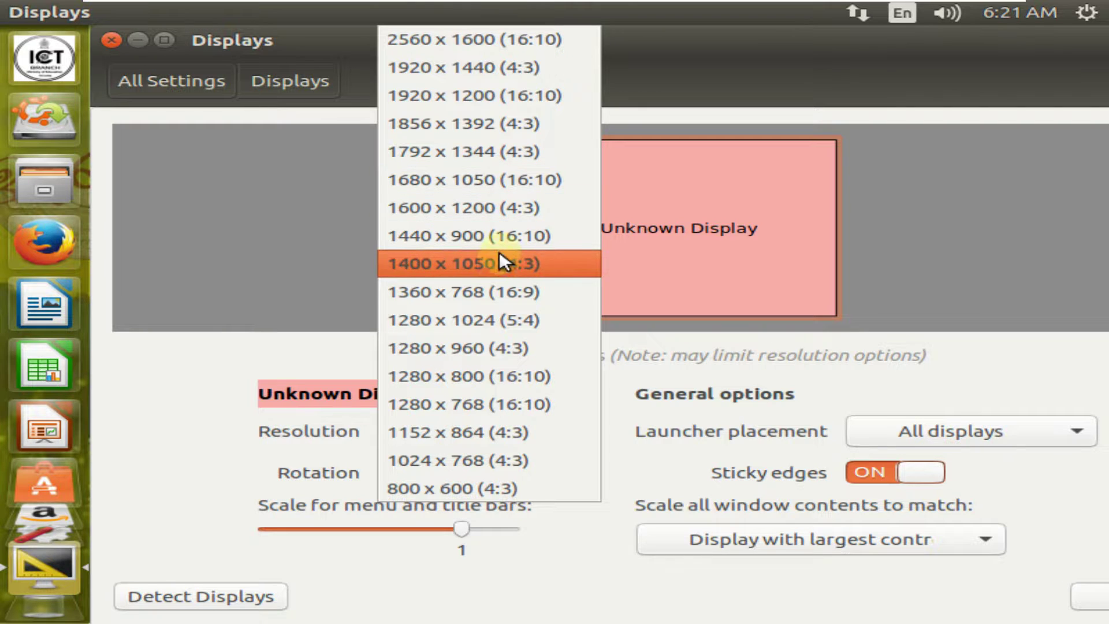
click(491, 286)
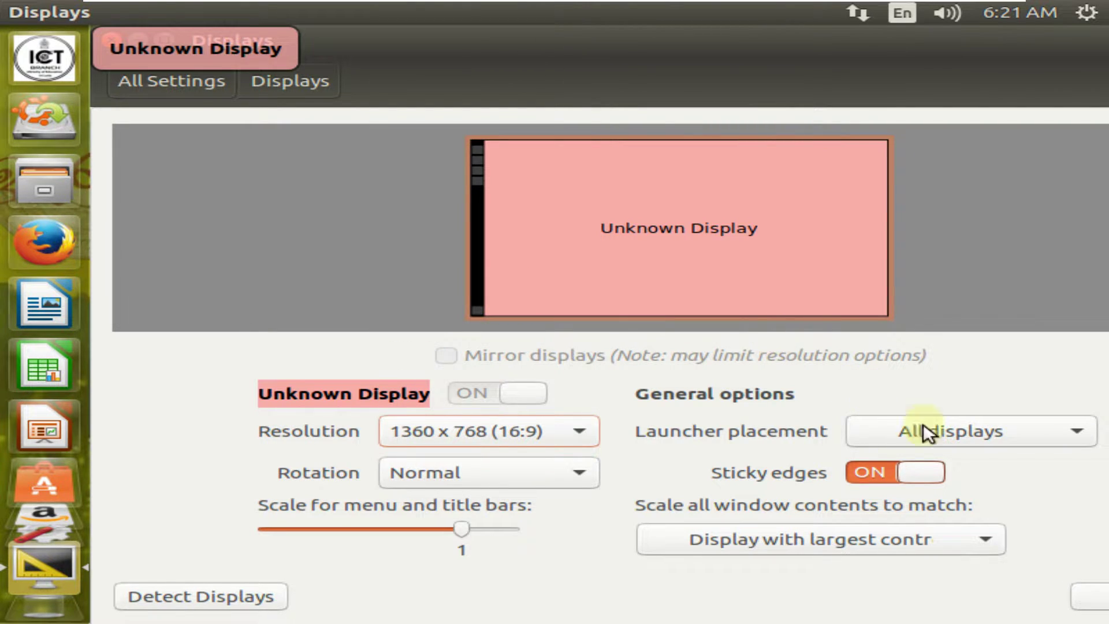
click(1075, 596)
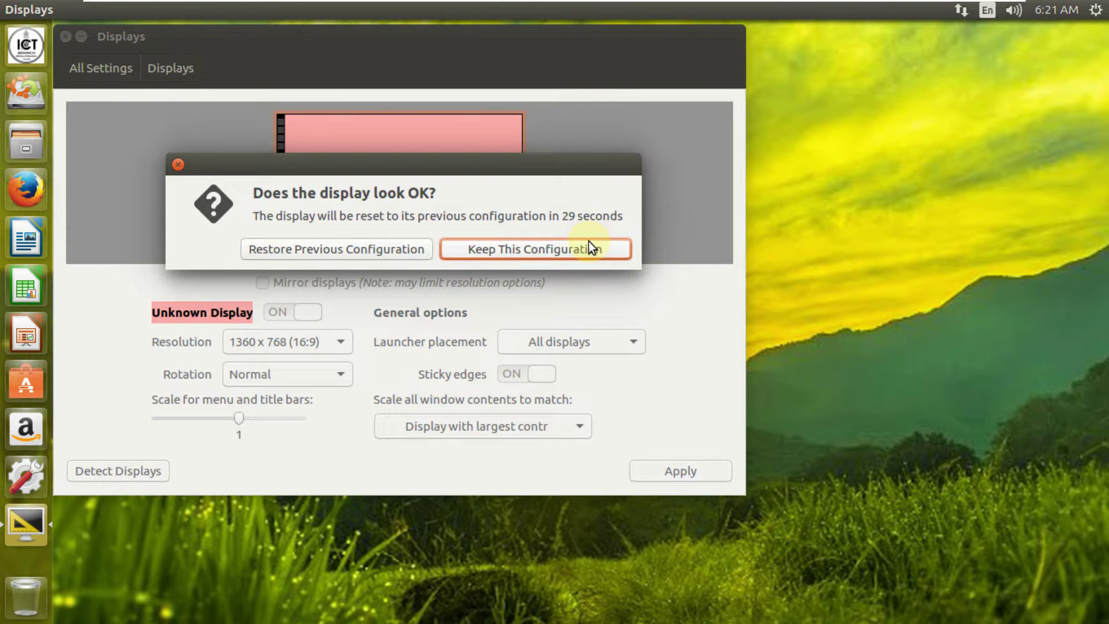
click(588, 248)
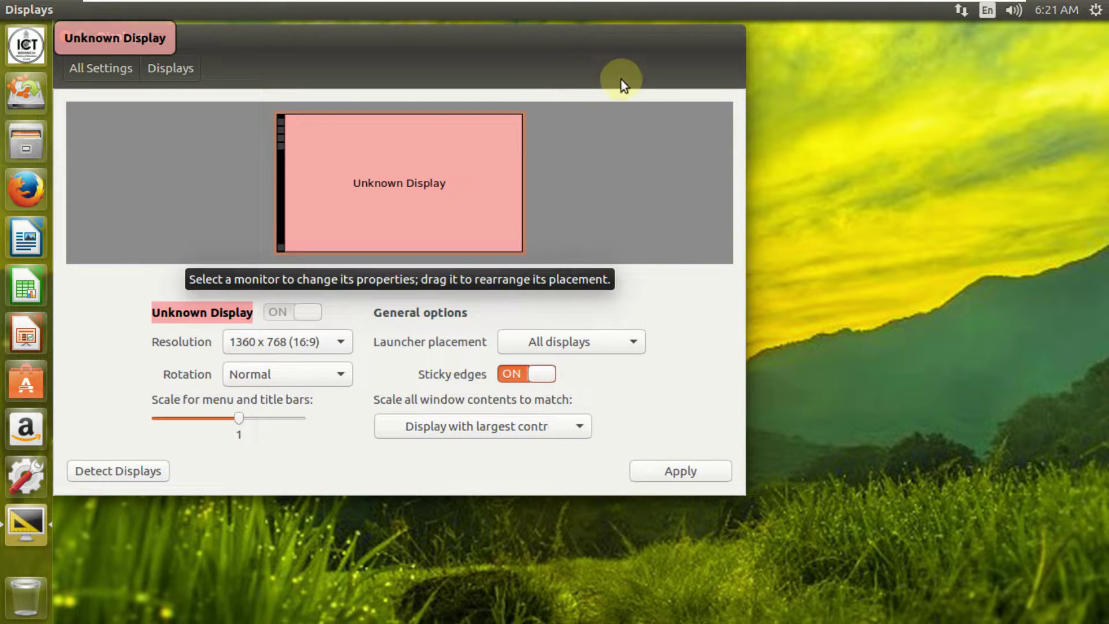
drag(588, 33, 741, 50)
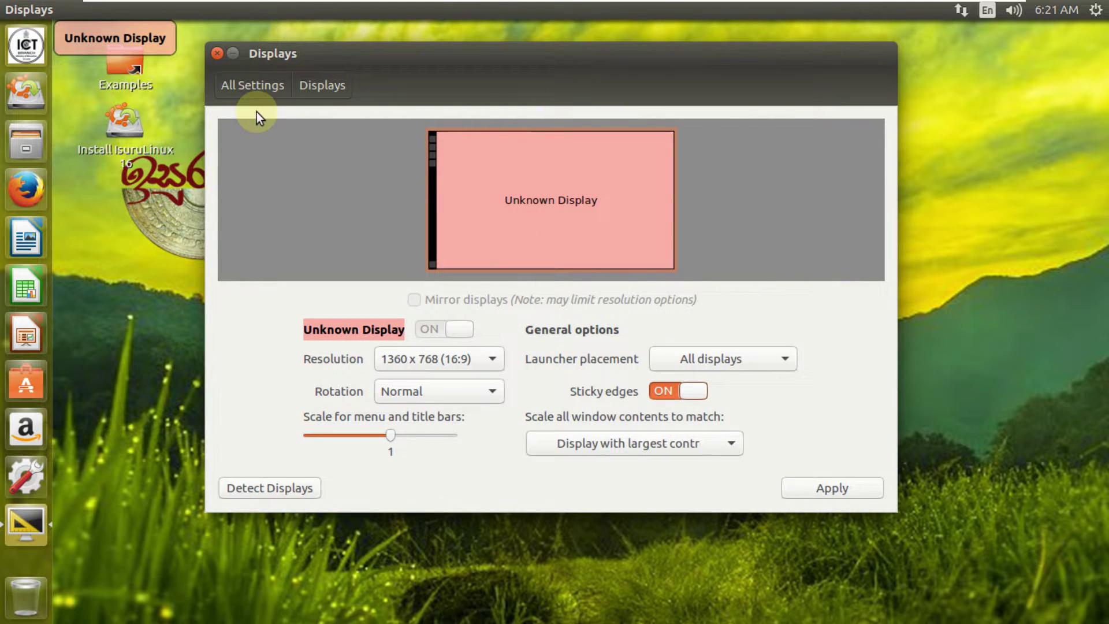
Open the Appearance settings and apply the red poppy wallpaper, The Land of Edonias, as the desktop background.
click(253, 91)
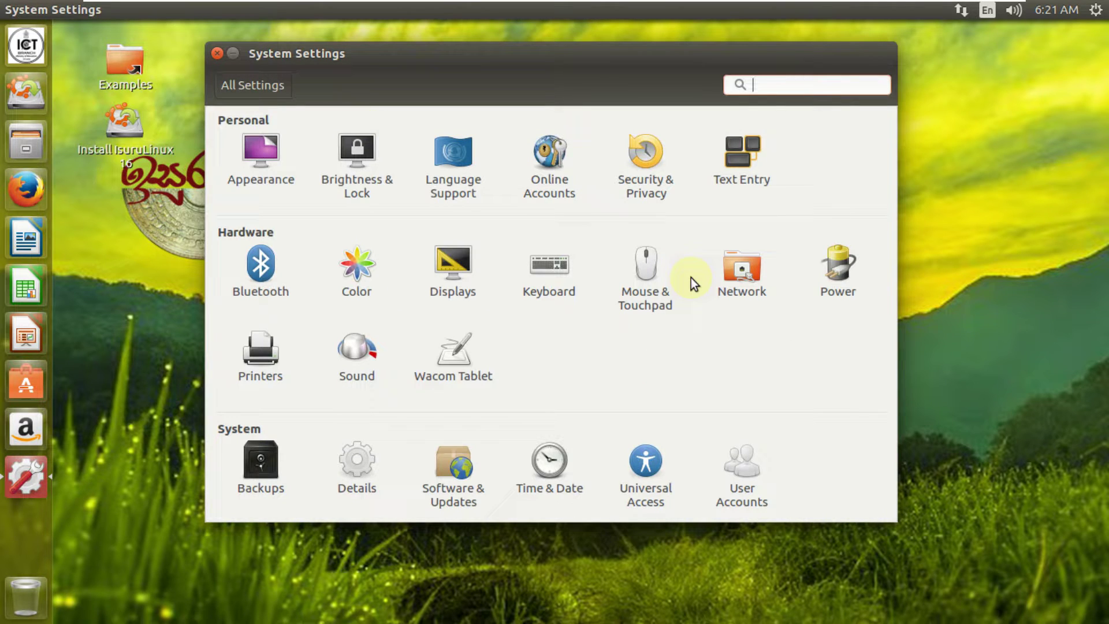
click(258, 152)
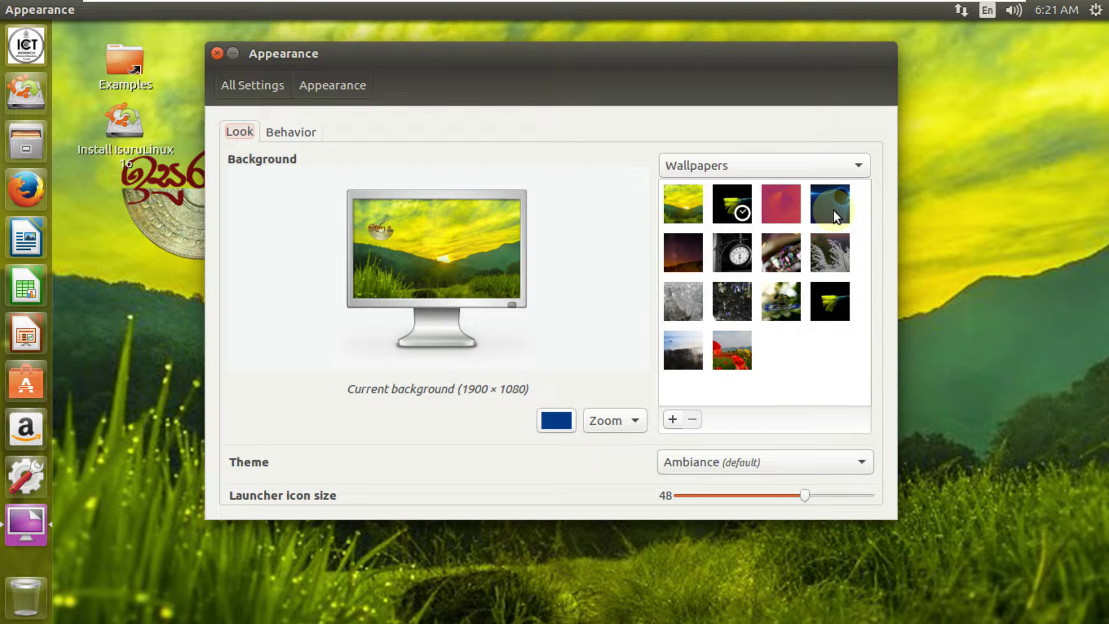
click(723, 352)
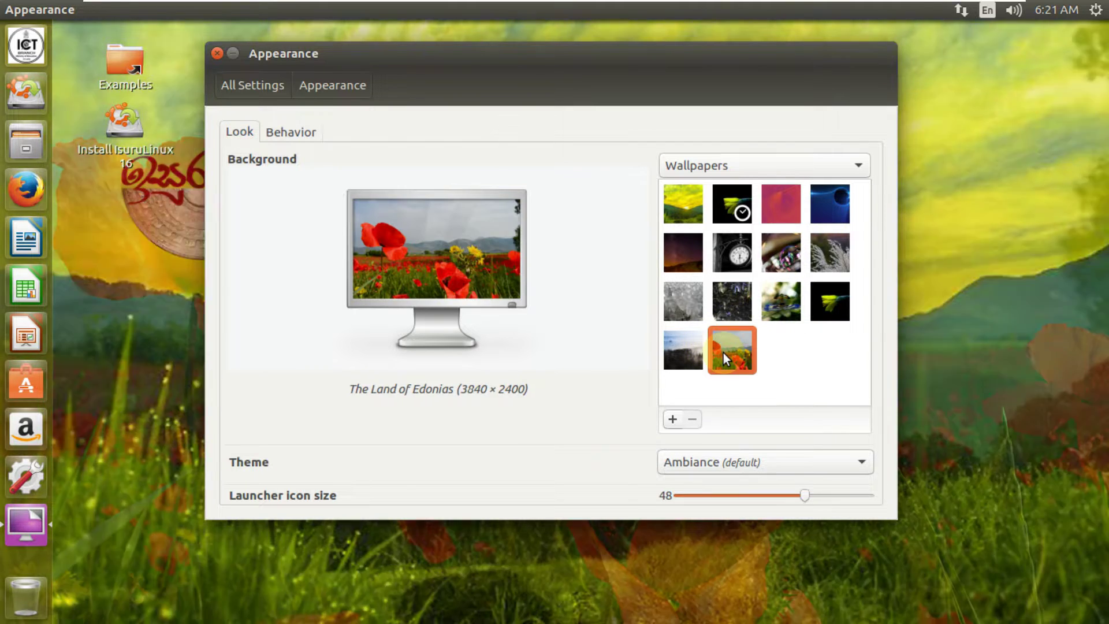
mouse_move(598, 54)
mouse_down()
mouse_move(849, 94)
mouse_move(606, 72)
mouse_up()
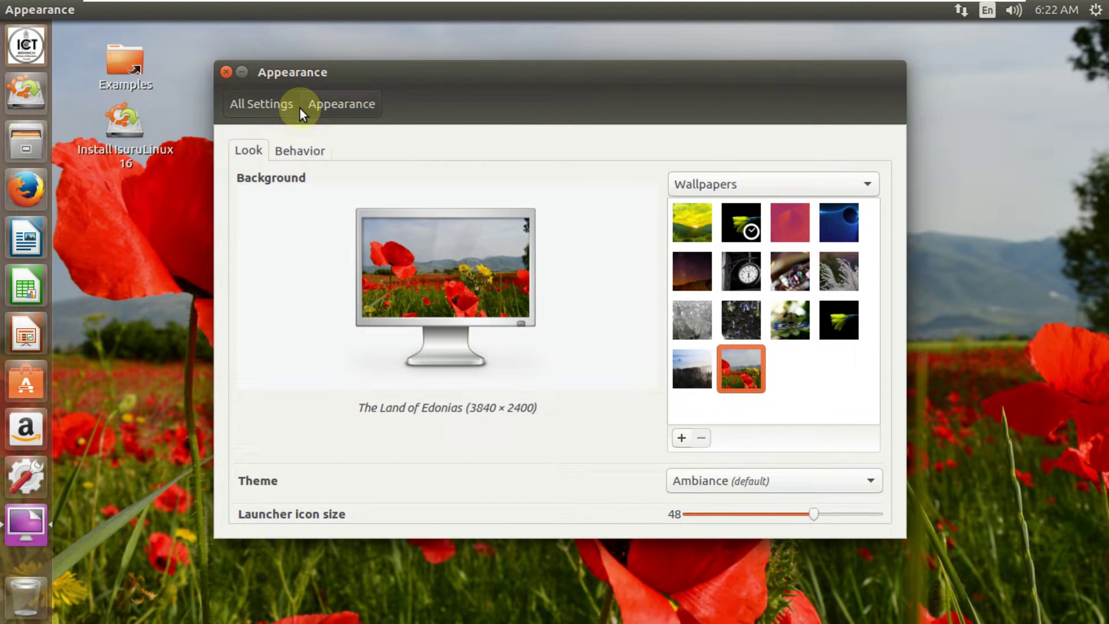
View the Appearance behavior options, change the desktop background to the 160218-deux-two wallpaper, and close System Settings.
click(300, 149)
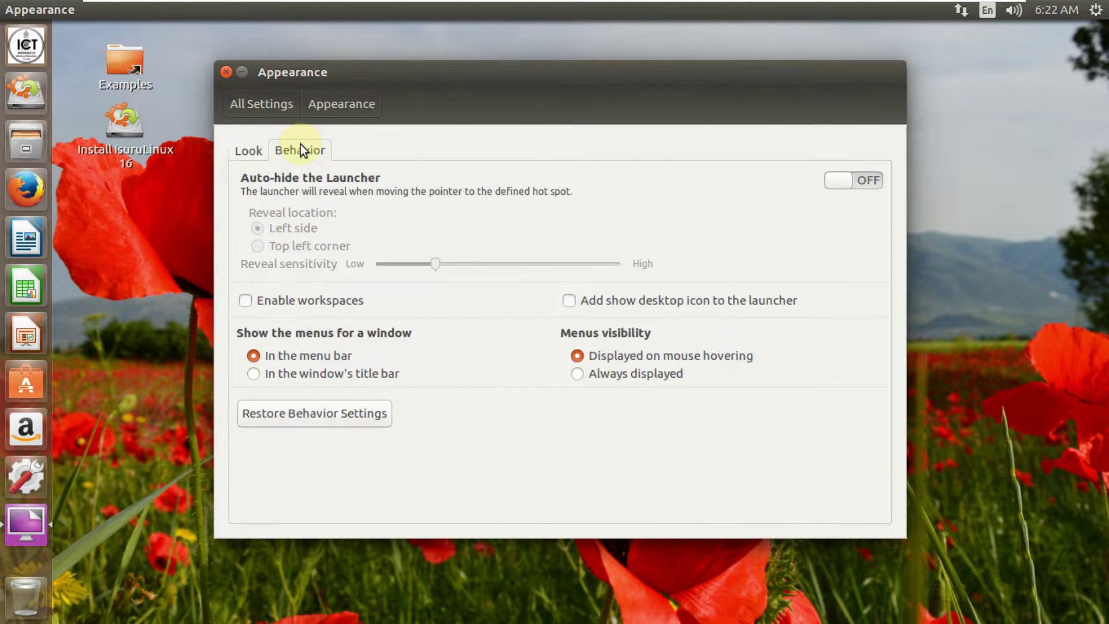
click(255, 149)
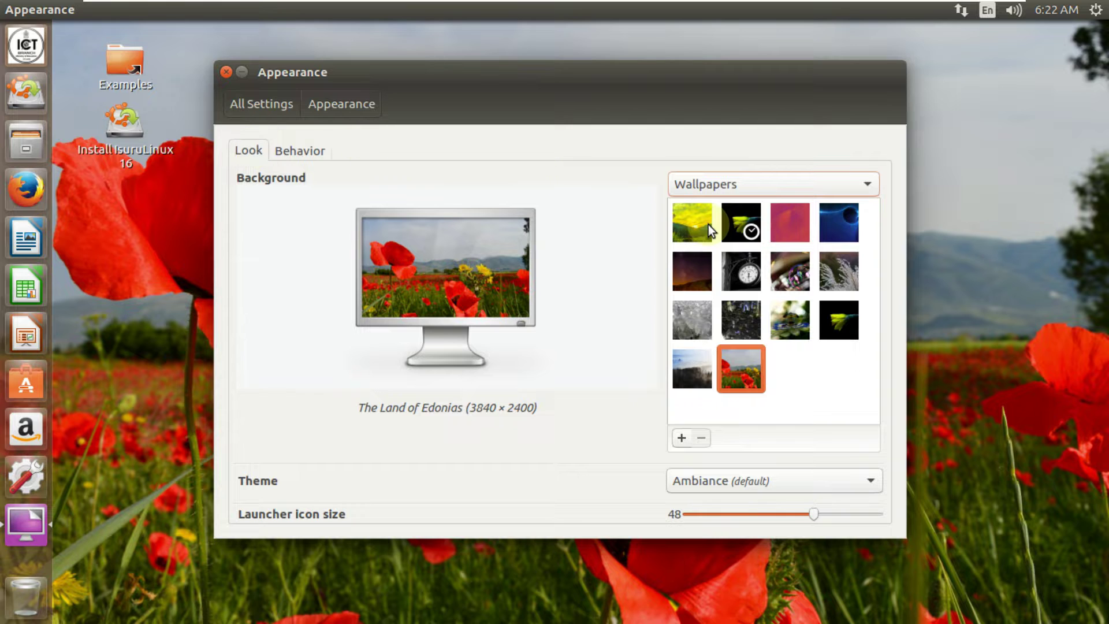
click(789, 220)
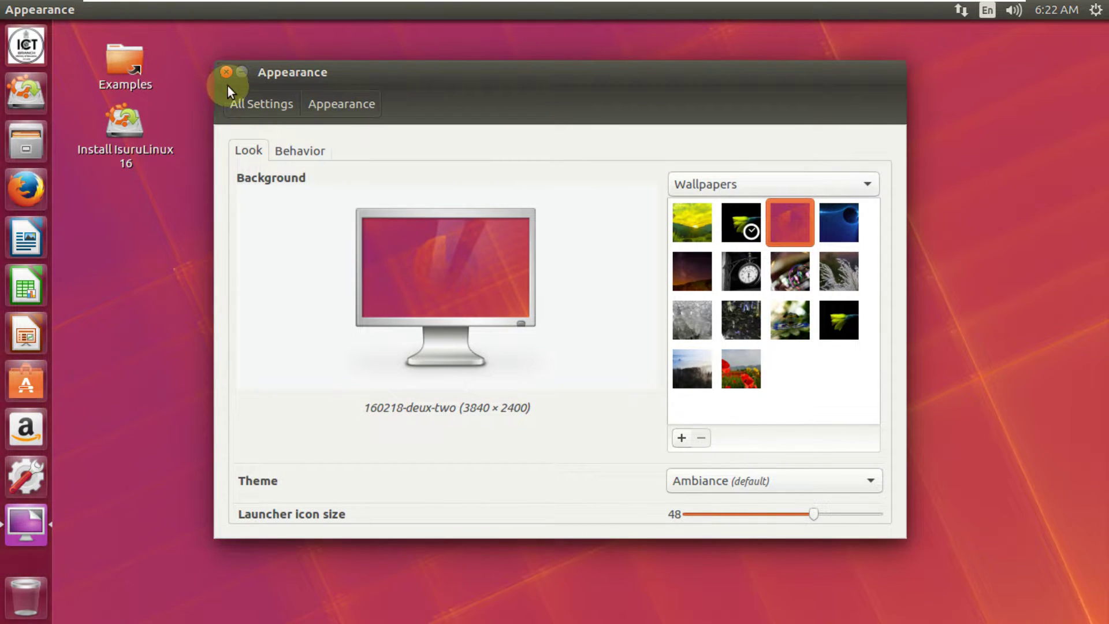
click(237, 106)
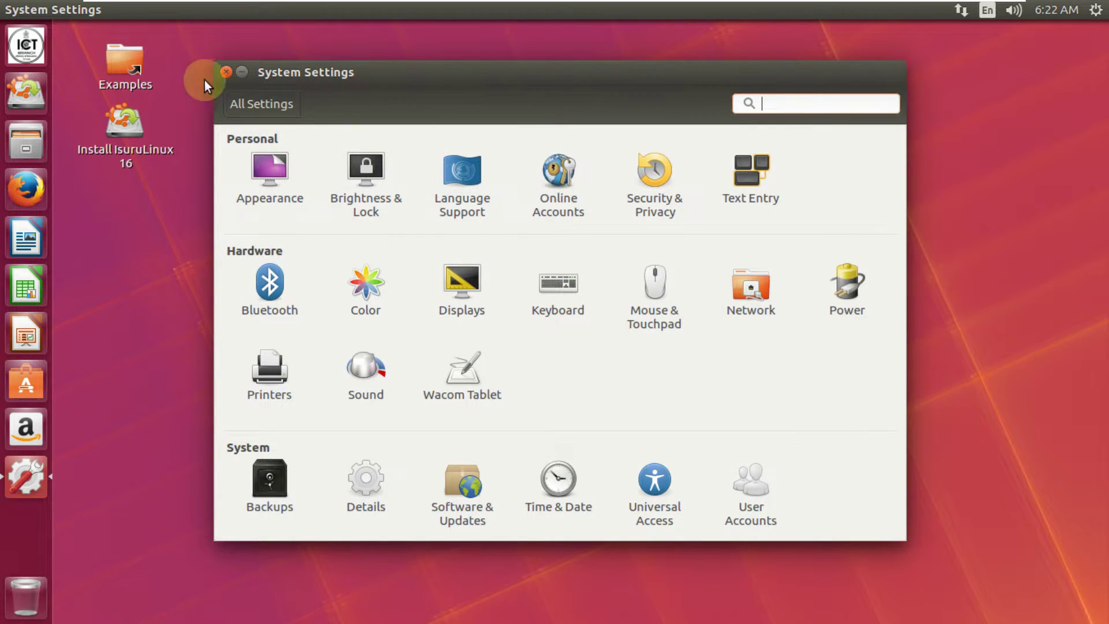
click(226, 72)
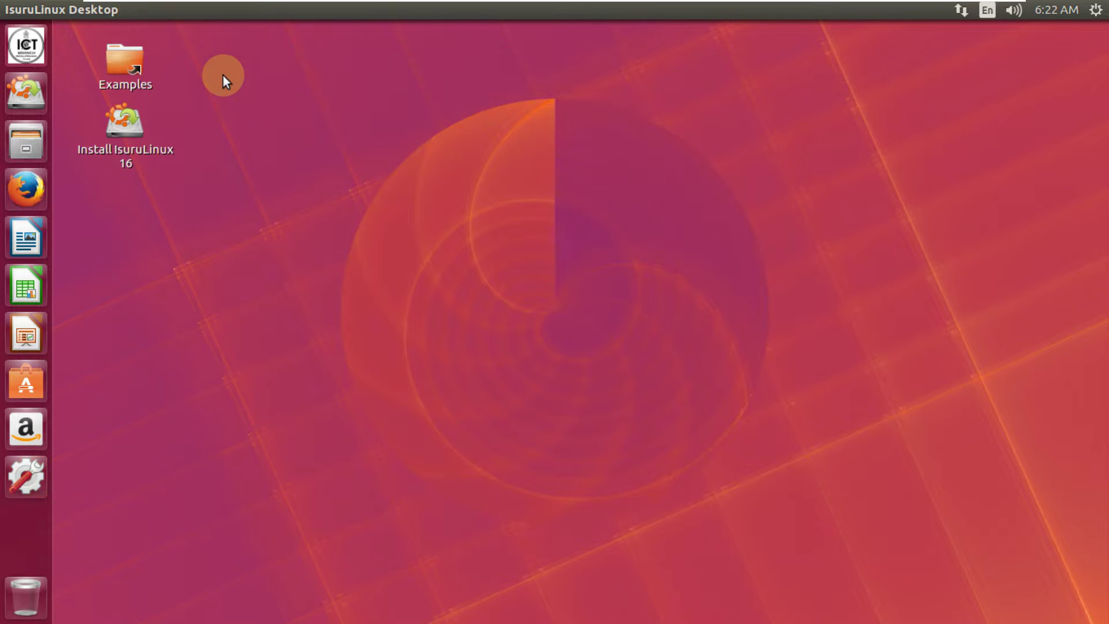
Open the file manager's Home folder, view the About Files information, and close both windows.
click(45, 126)
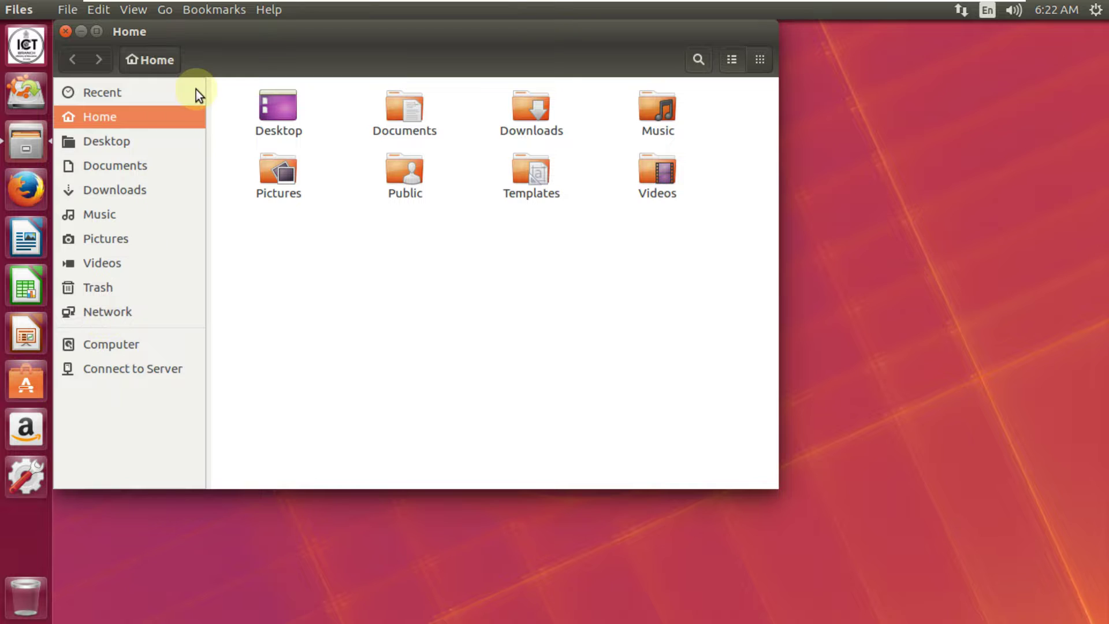
click(267, 11)
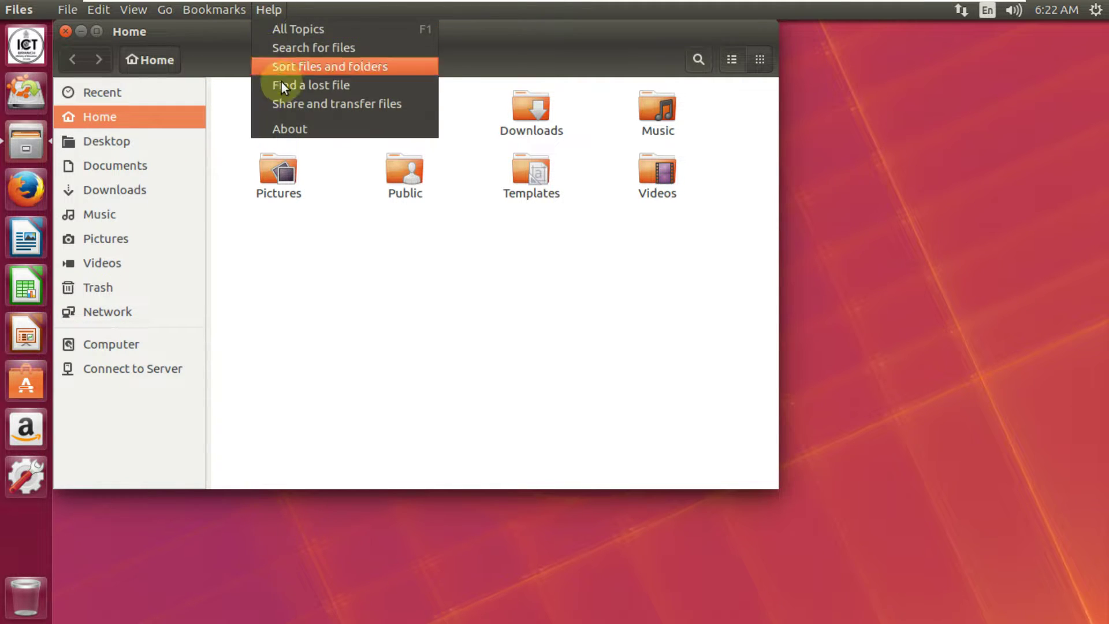
click(286, 126)
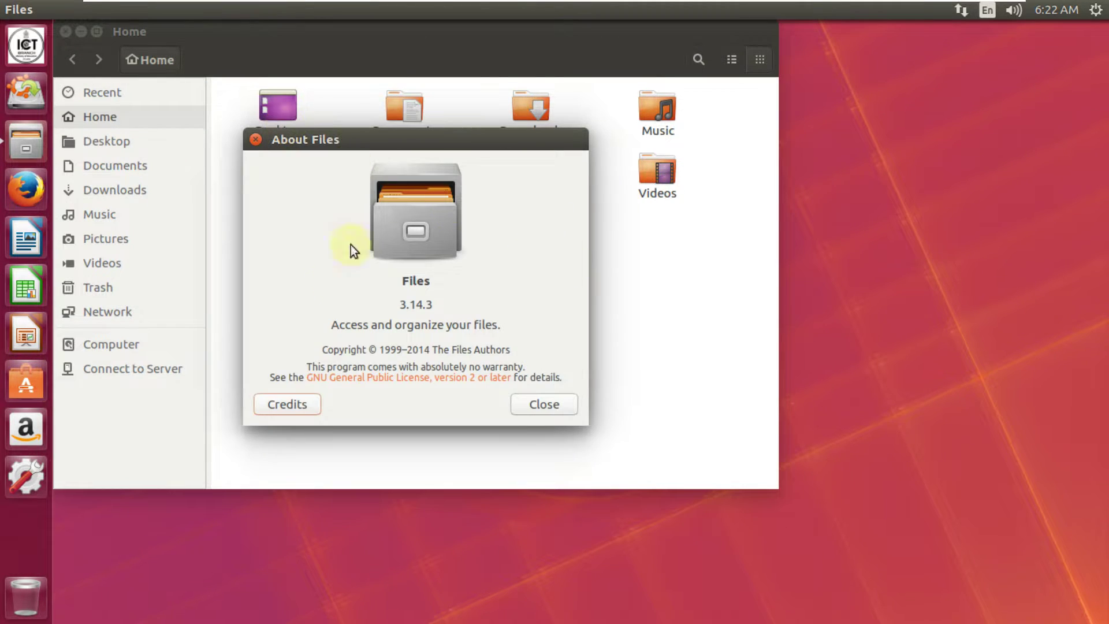
click(553, 412)
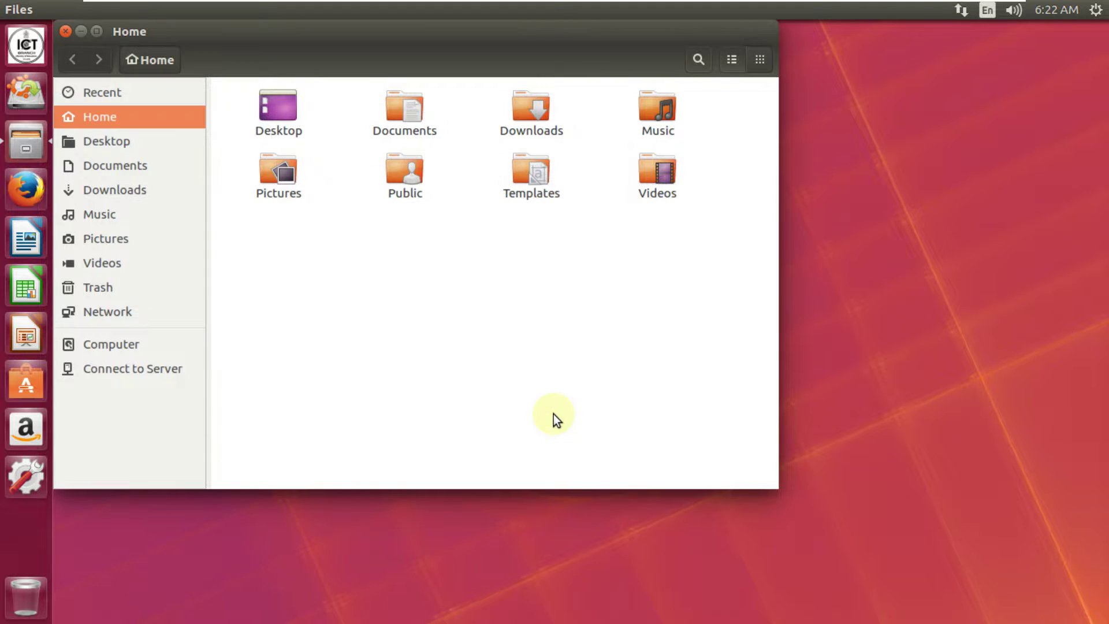
click(66, 31)
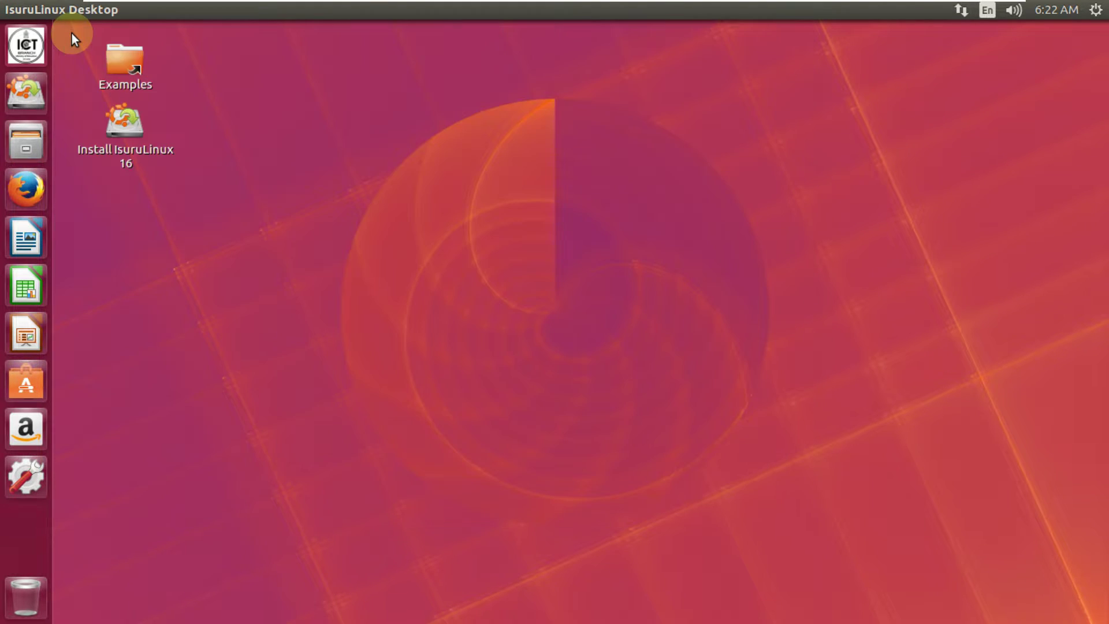
View the About This Computer system overview and close the Details window.
click(1096, 10)
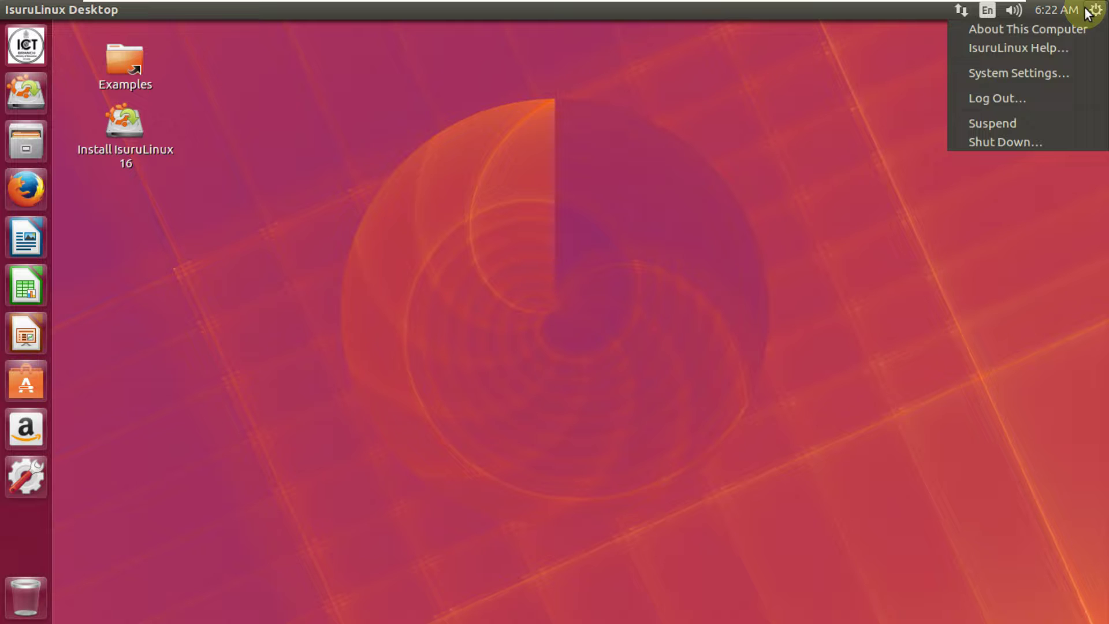
click(1030, 26)
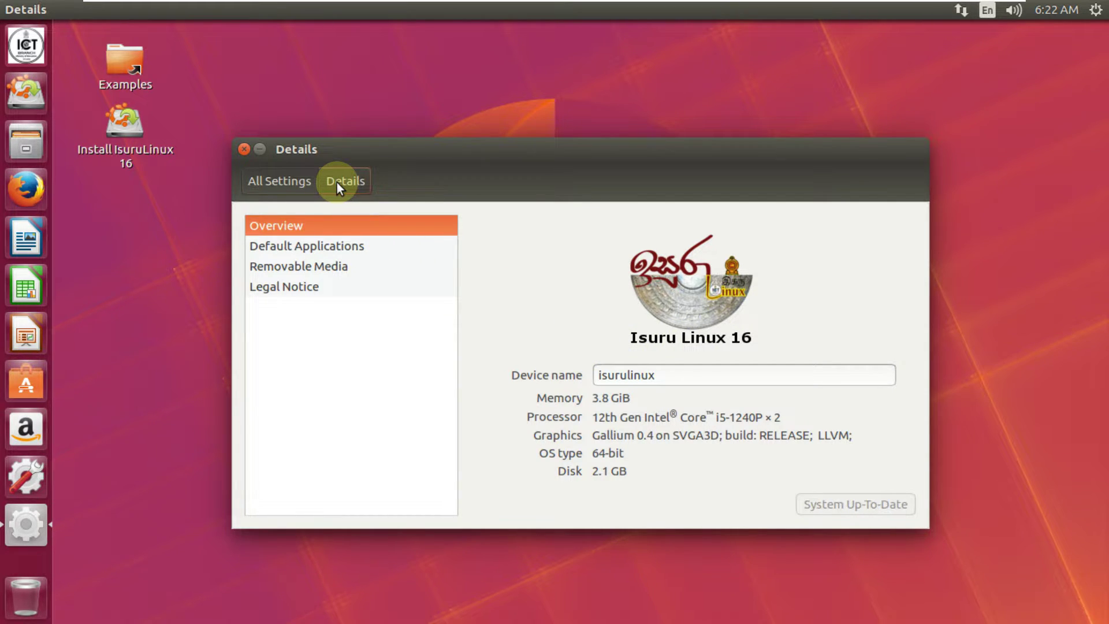
click(247, 151)
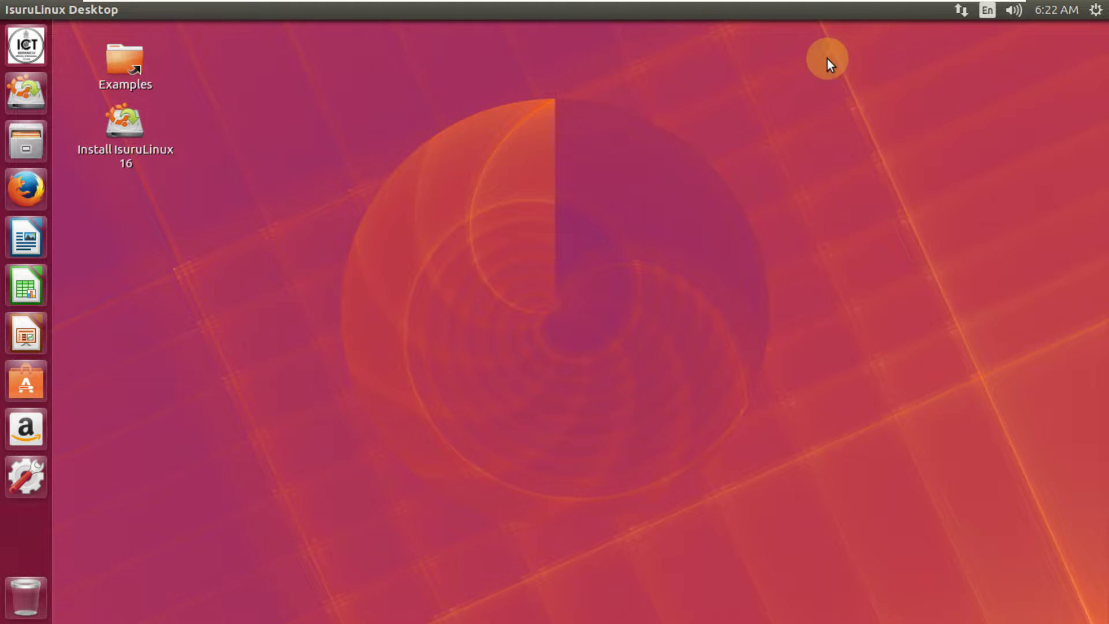
Look over the calendar, sound volume and network connection options offered by the desktop's status indicators.
click(1055, 9)
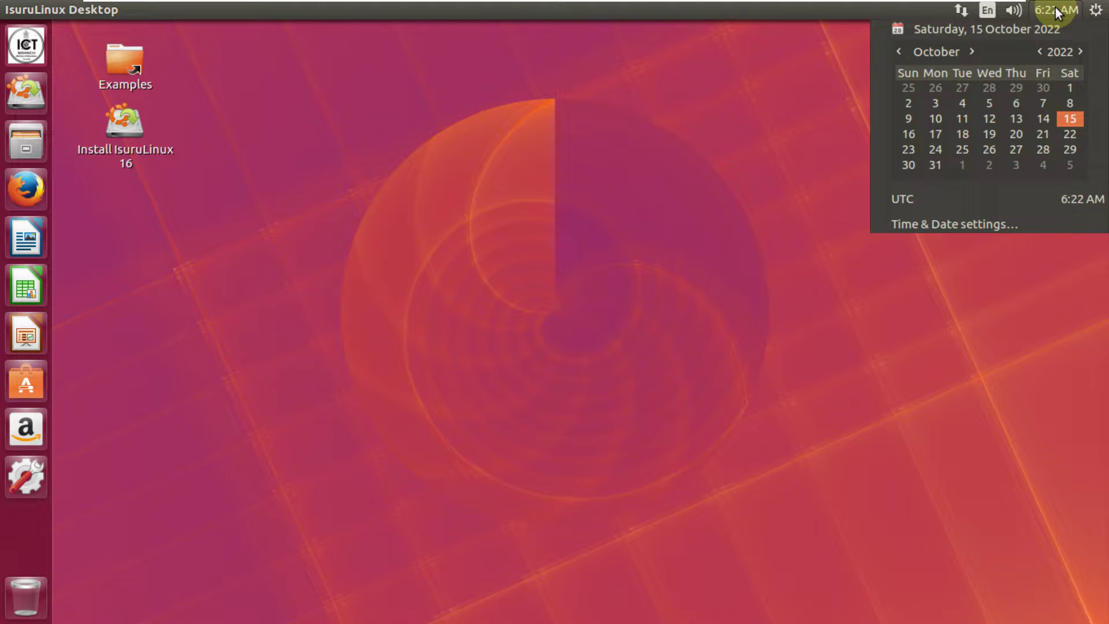
click(1055, 10)
click(1016, 12)
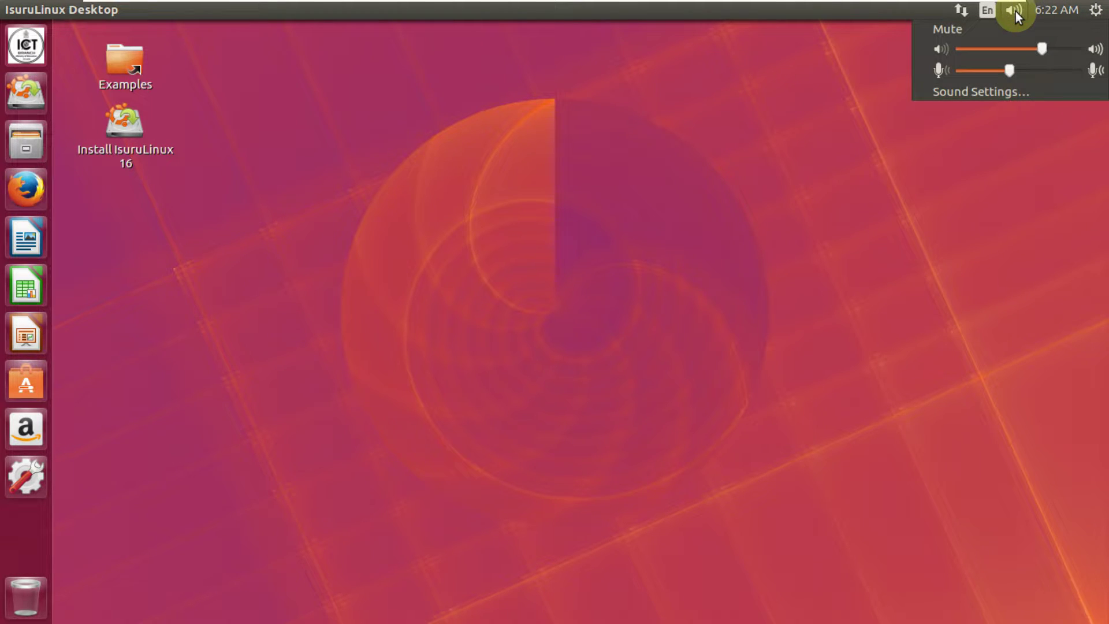
click(1015, 12)
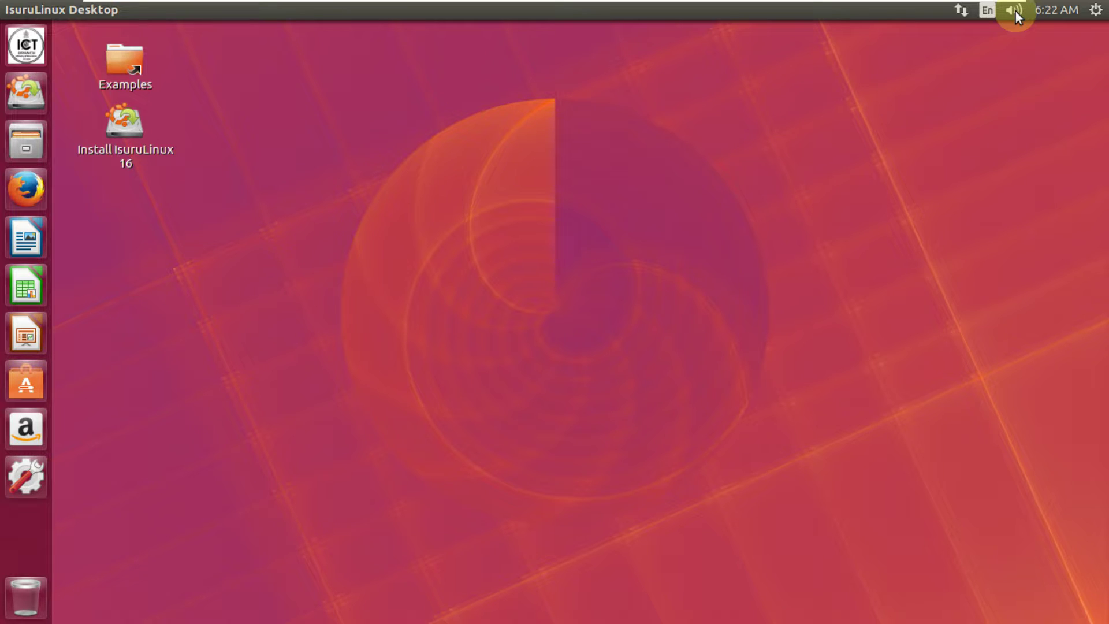
click(961, 10)
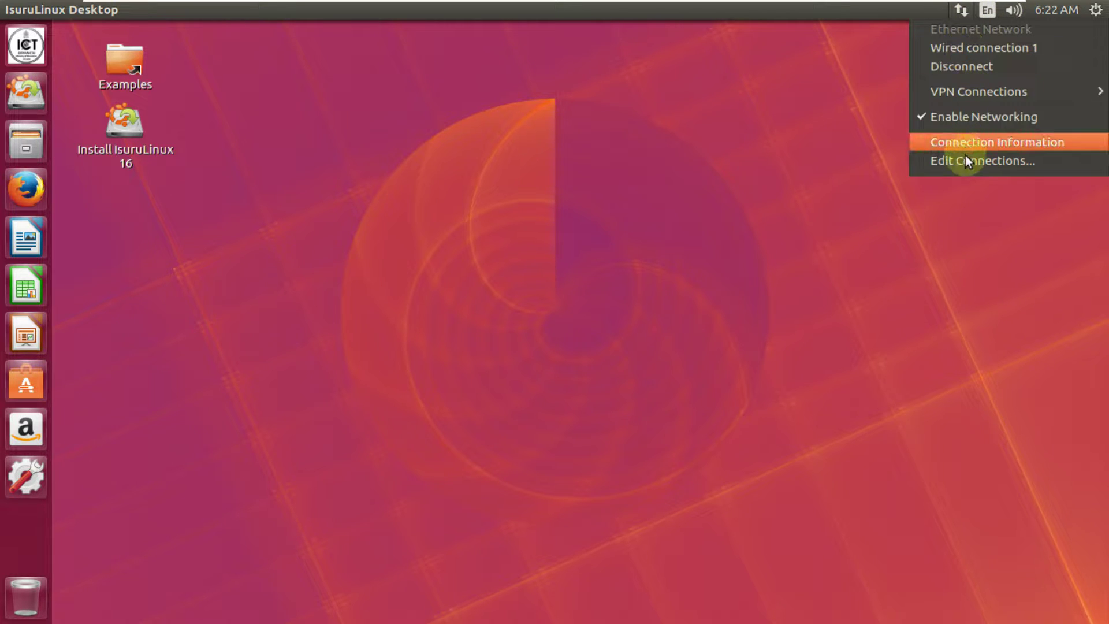
click(466, 246)
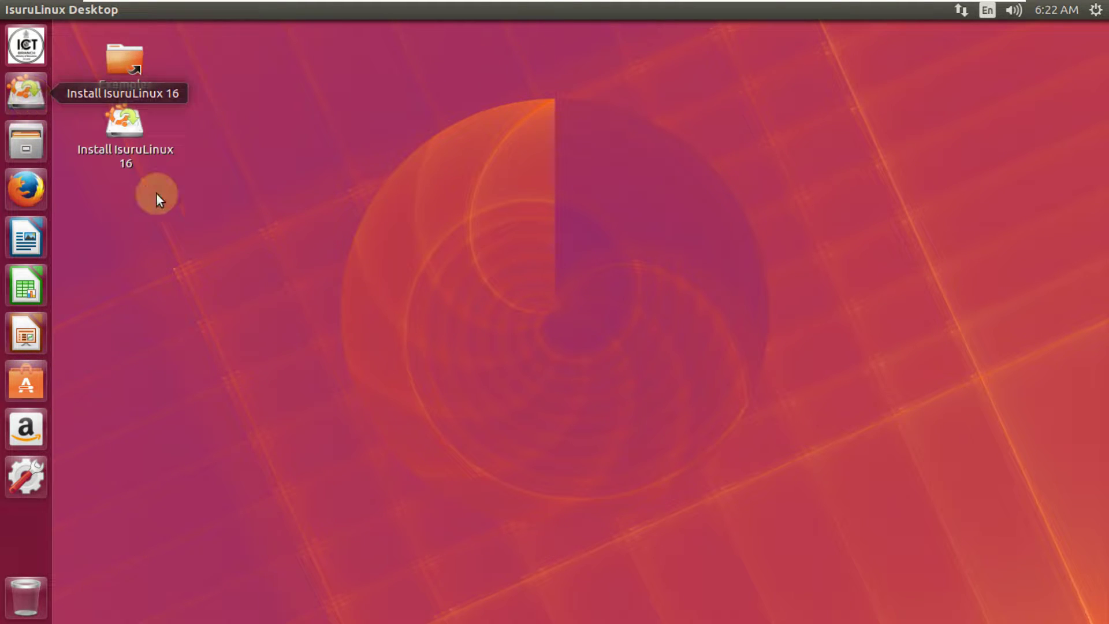
Launch the IsuruLinux 16 installer from the desktop and review the installation languages on its Welcome page.
click(130, 151)
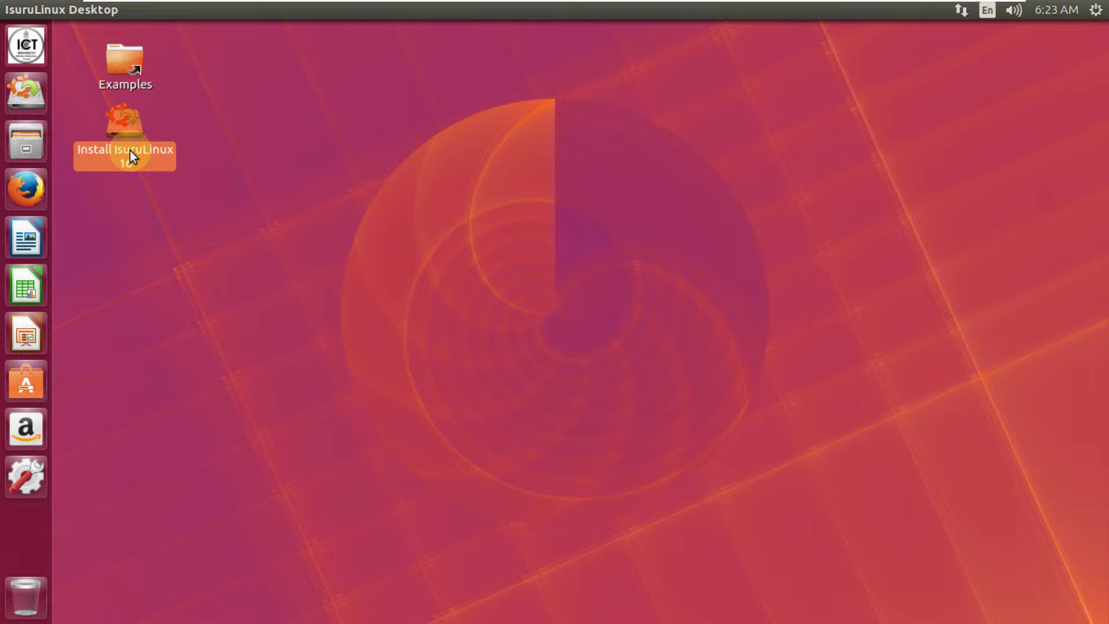
right_click(130, 151)
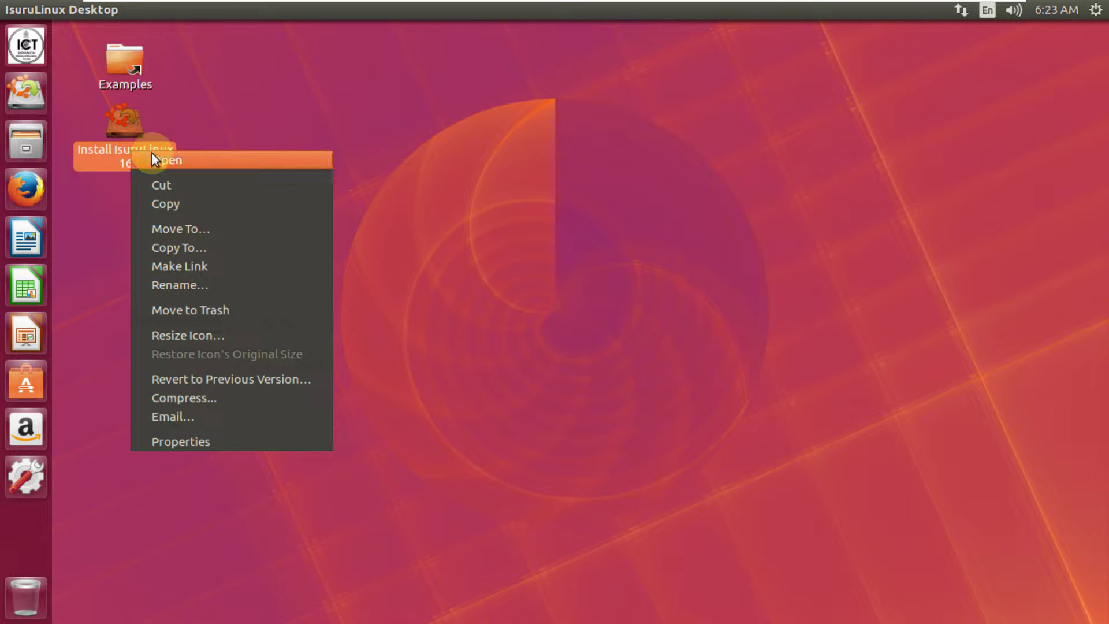
click(153, 156)
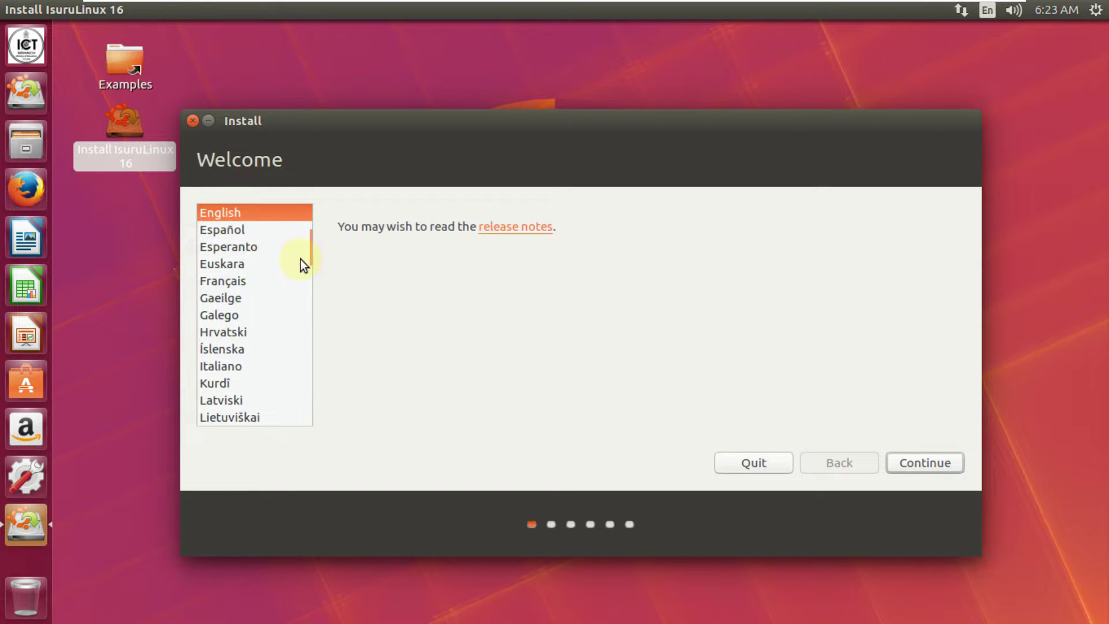
drag(306, 258, 316, 228)
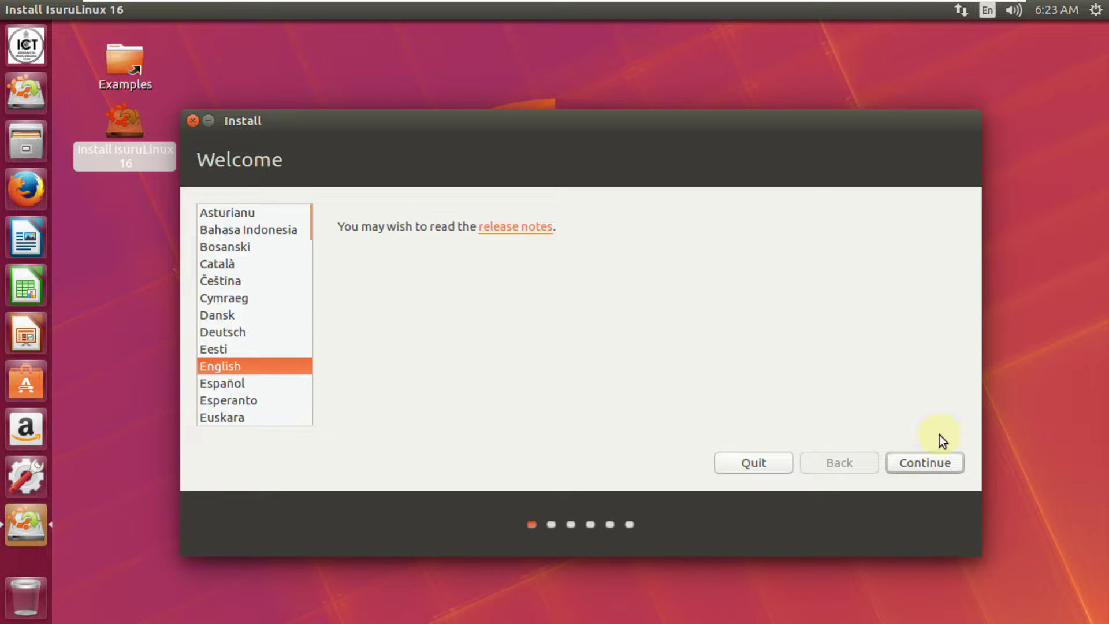
Keep English as the installation language, enable downloading updates and installing third-party software, and continue to the installation type.
click(927, 462)
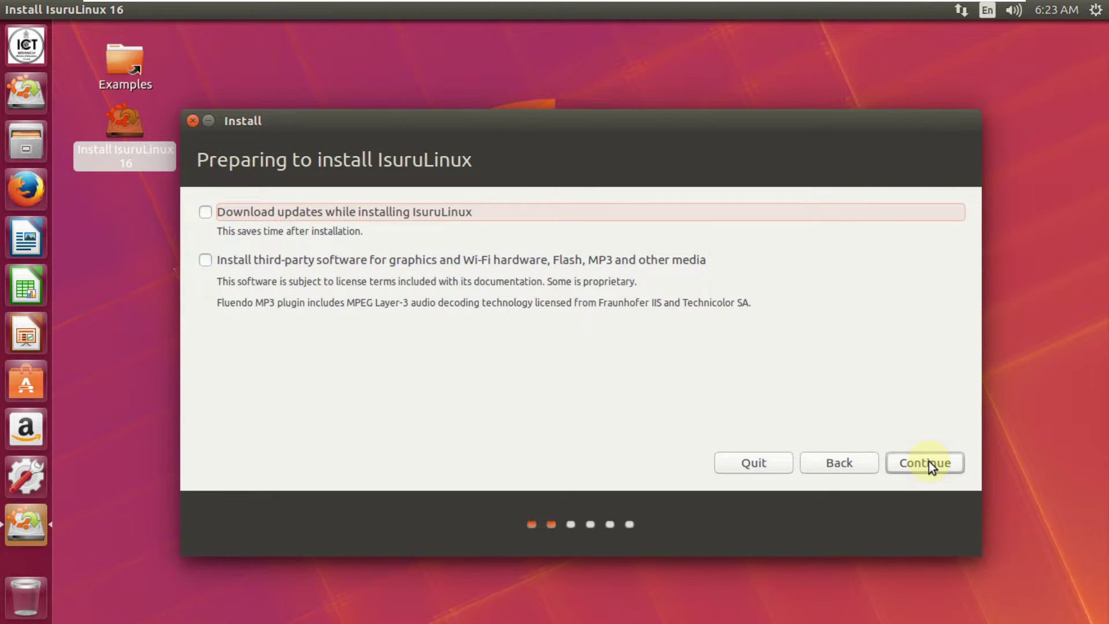
click(203, 213)
click(206, 260)
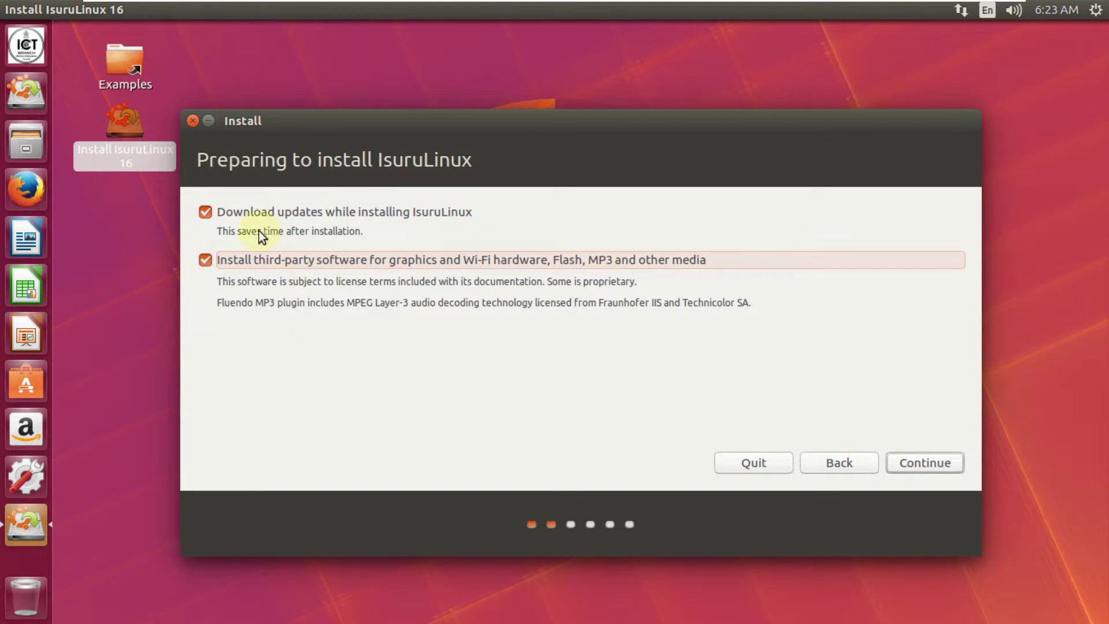
click(934, 462)
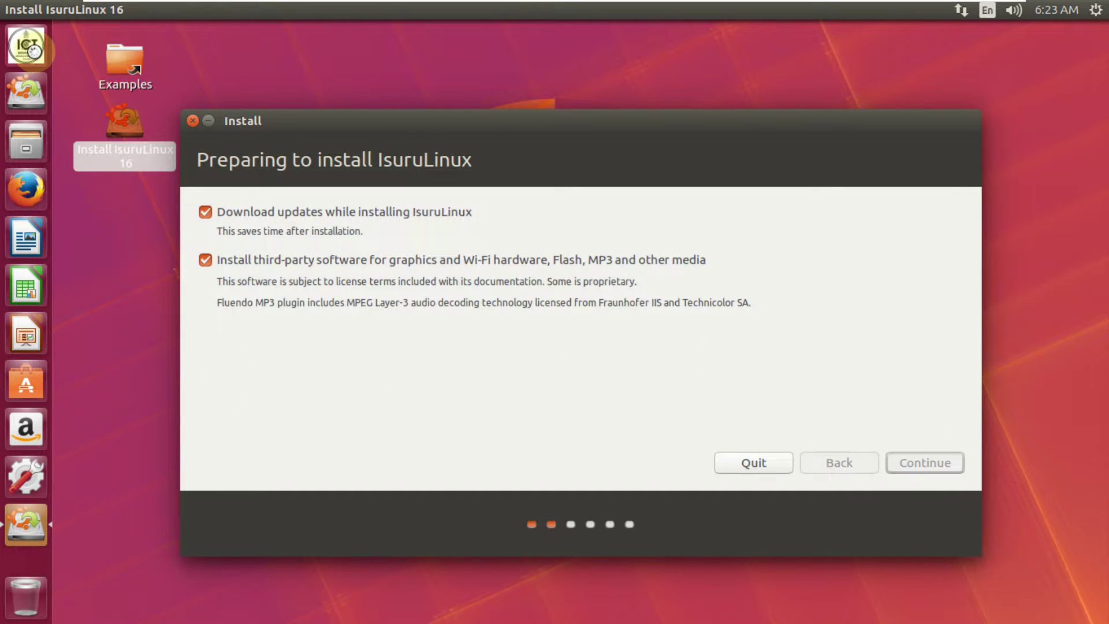
Browse the full list of installed applications in the Dash and launch System Monitor.
click(33, 51)
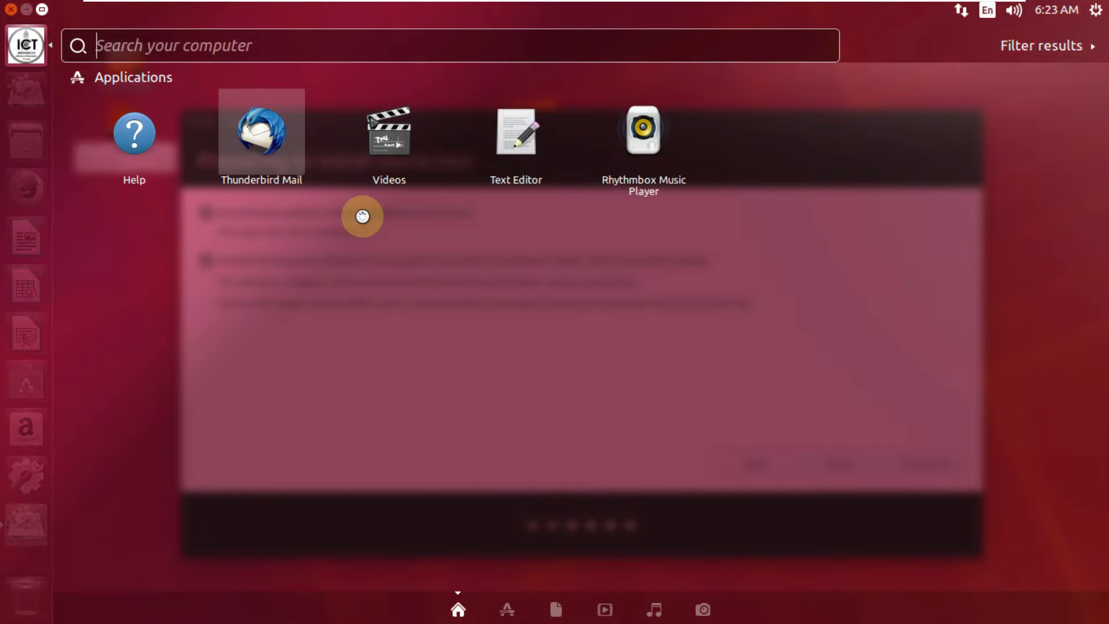
click(506, 607)
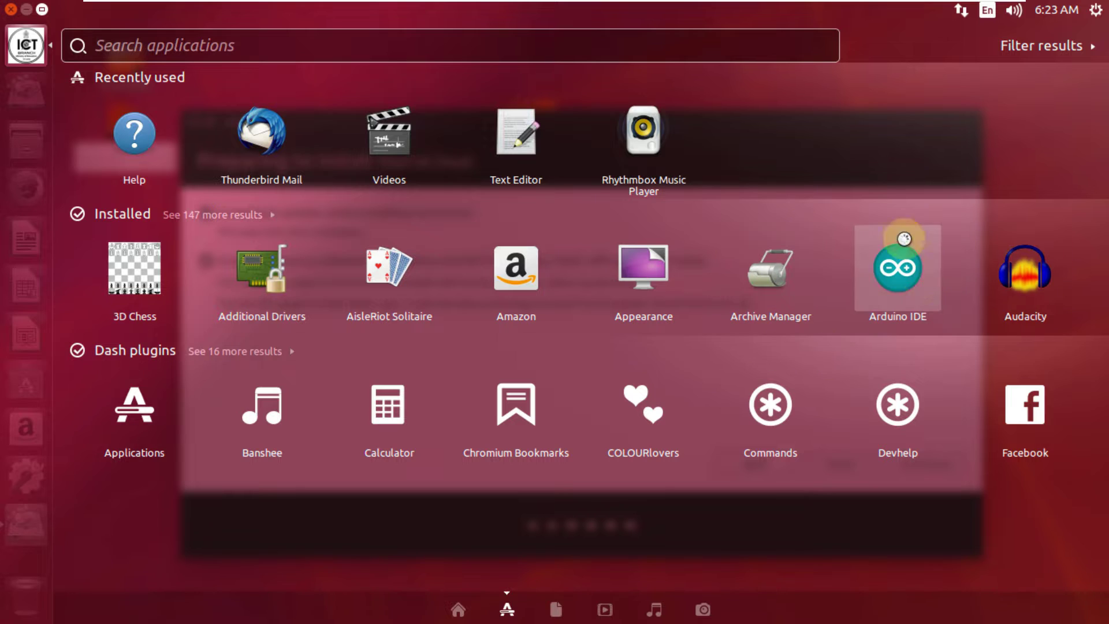
click(255, 211)
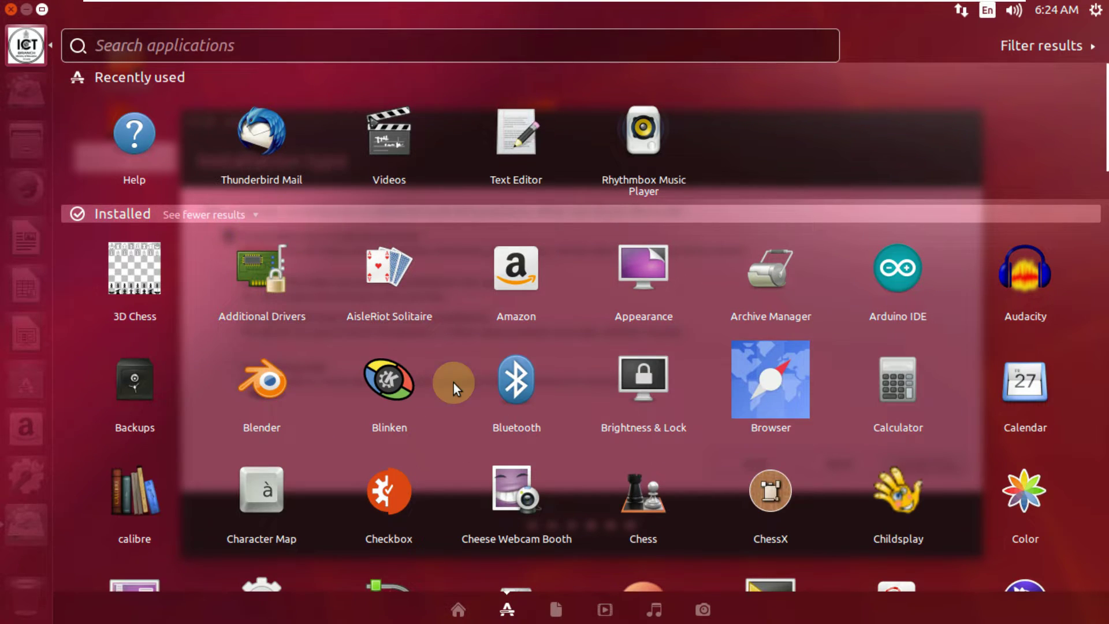
scroll(452, 383, down, 2)
scroll(453, 383, down, 5)
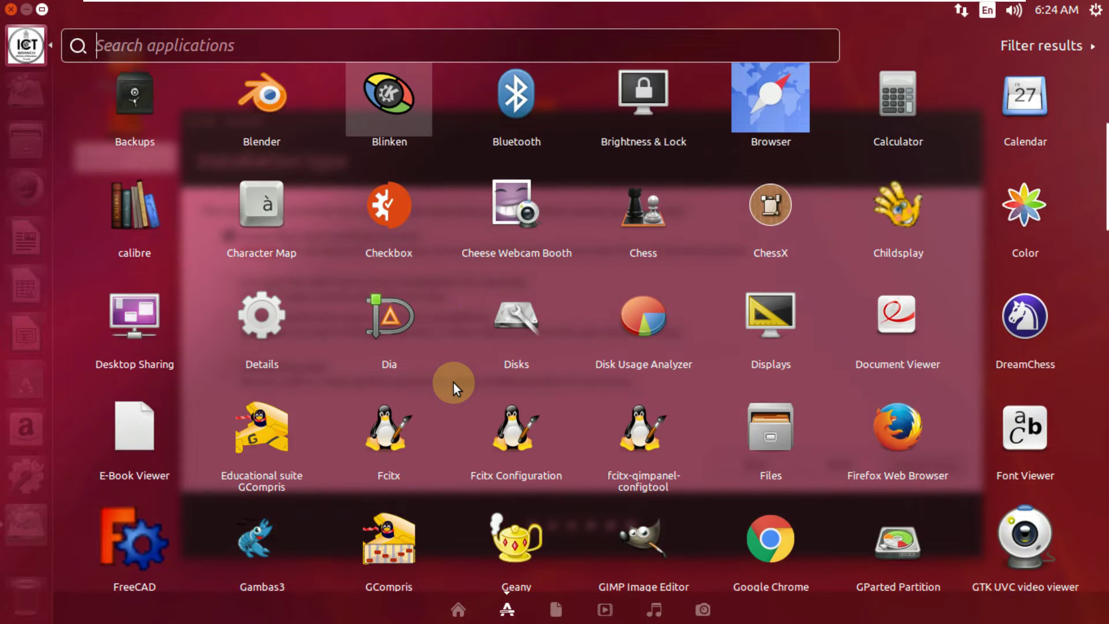
scroll(453, 383, down, 3)
scroll(452, 383, down, 5)
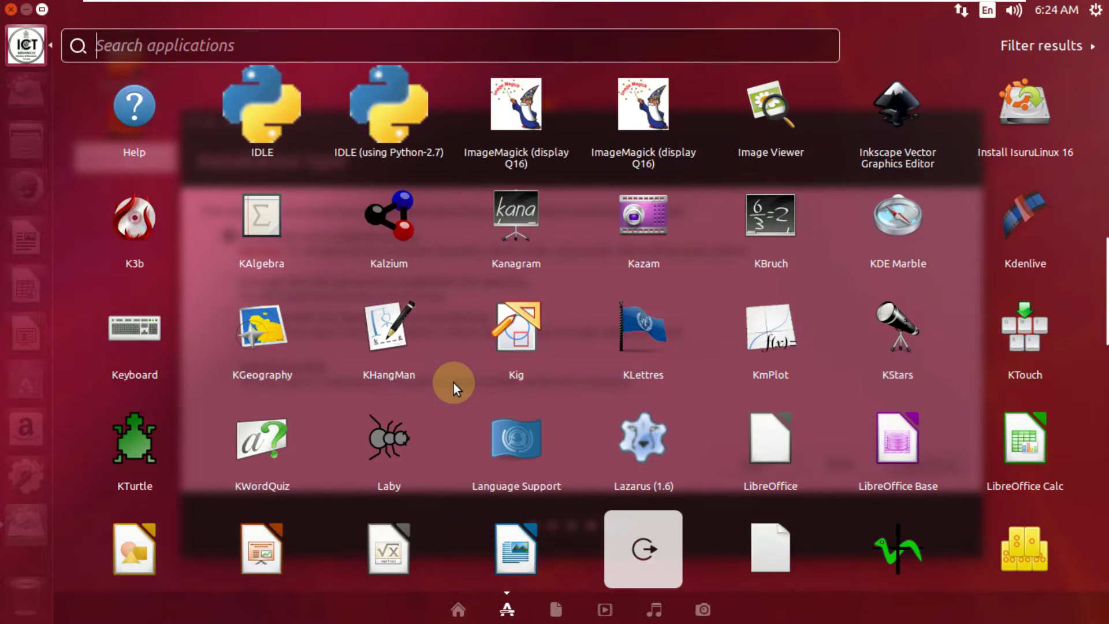
scroll(453, 383, down, 6)
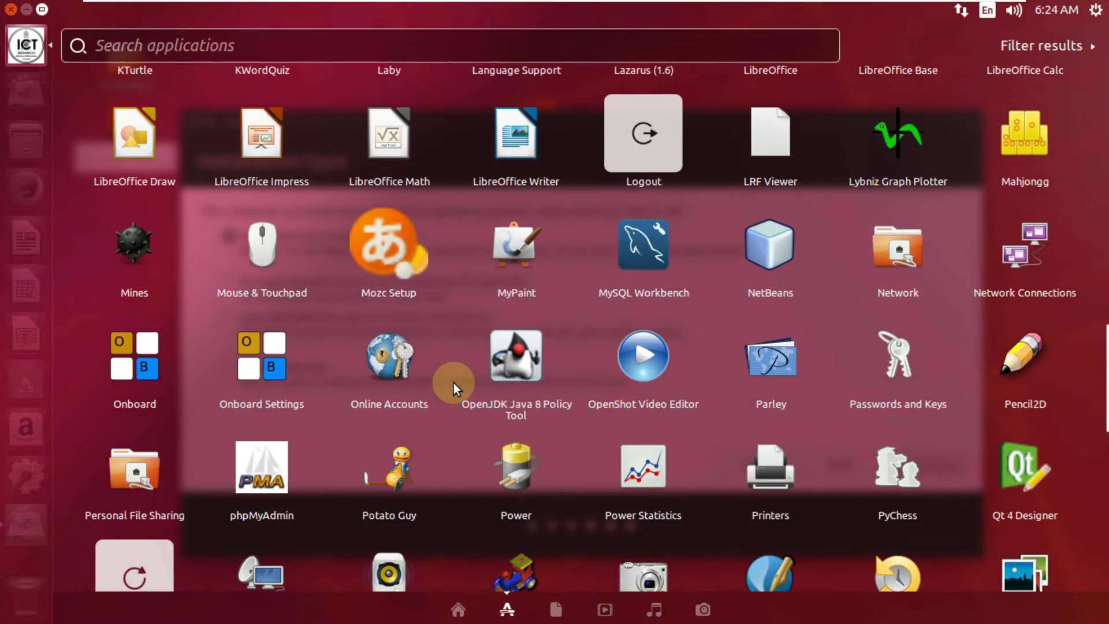
scroll(453, 383, down, 1)
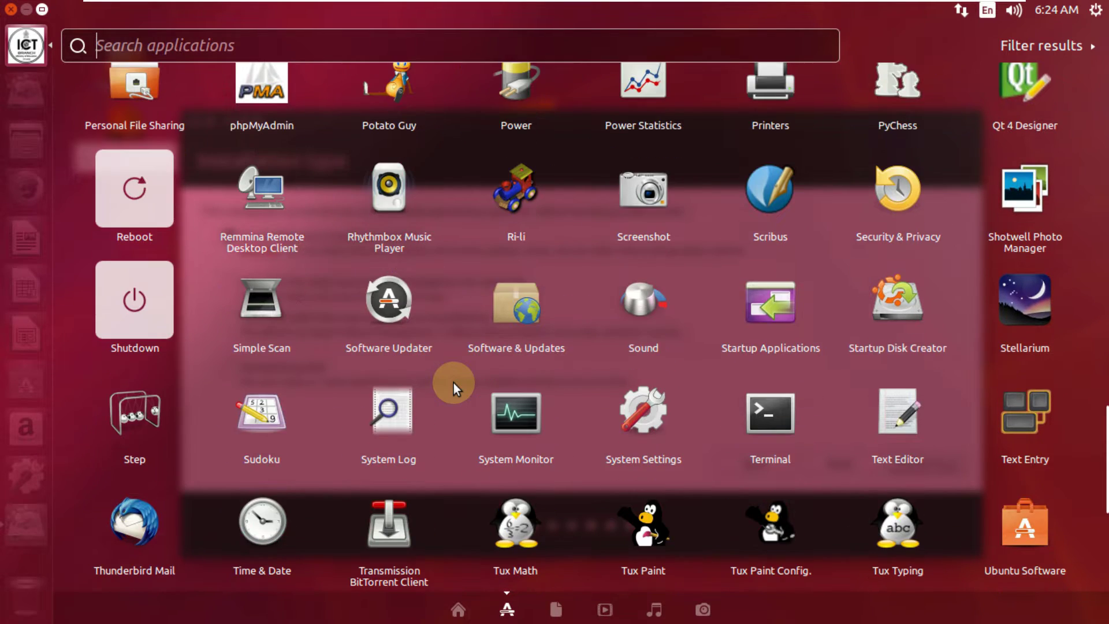
scroll(453, 383, down, 3)
scroll(453, 383, down, 2)
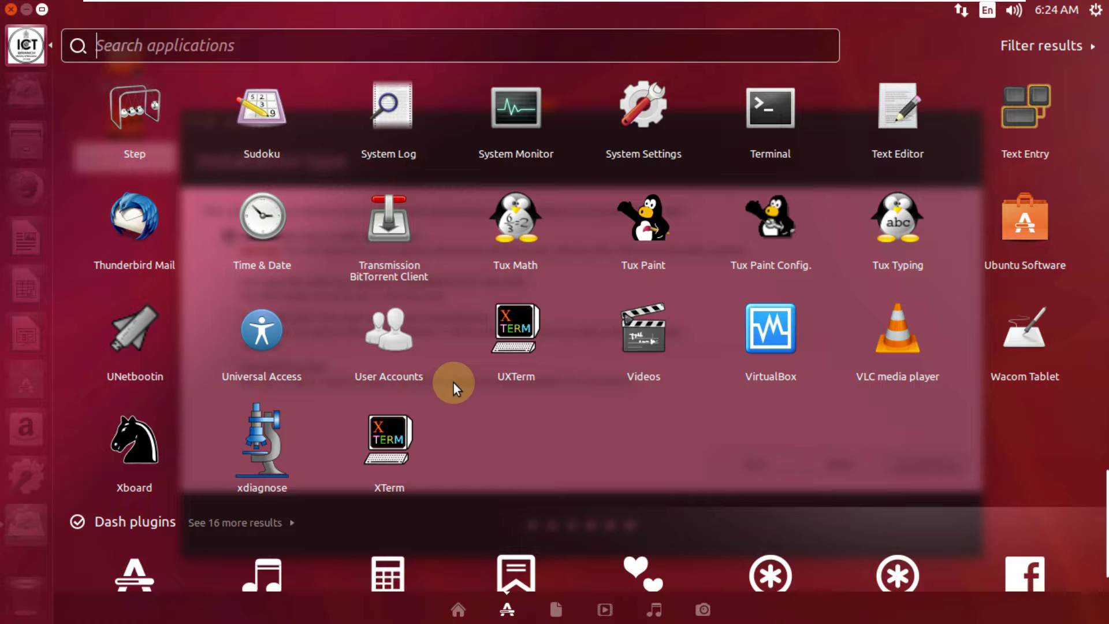
click(538, 101)
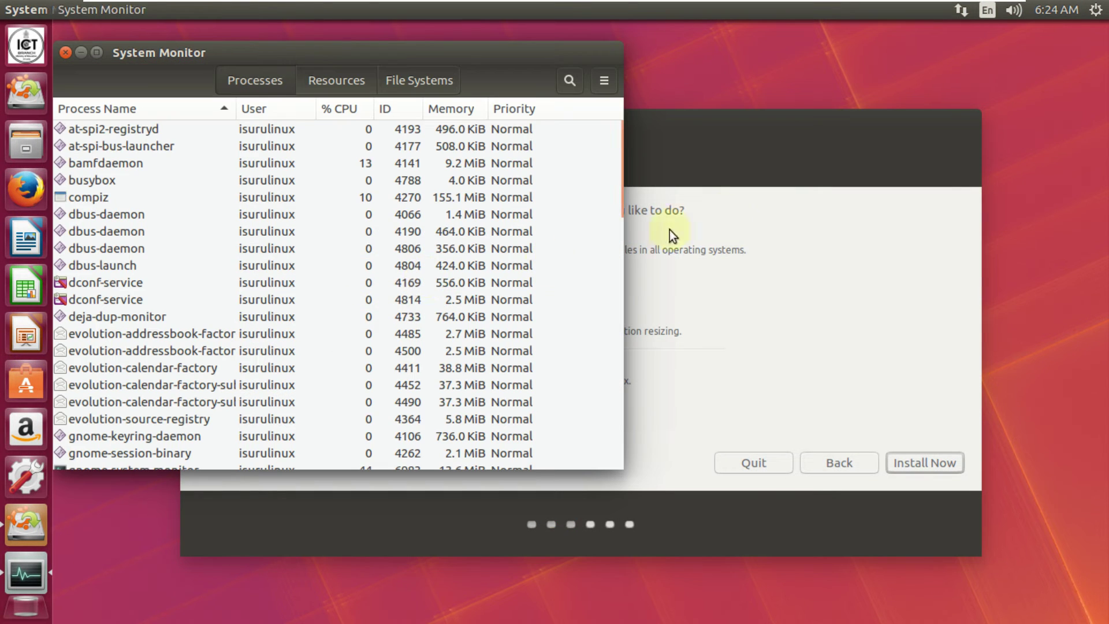
Compare the Something else and Erase disk and install IsuruLinux options in the installer, and quit the installation.
click(766, 105)
click(766, 111)
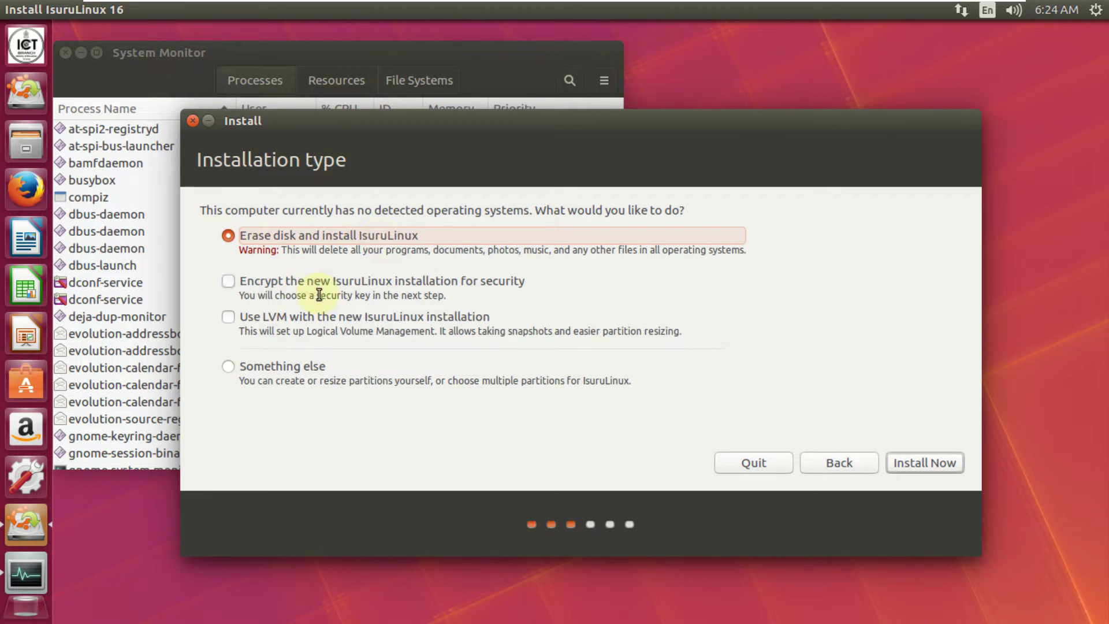
click(304, 363)
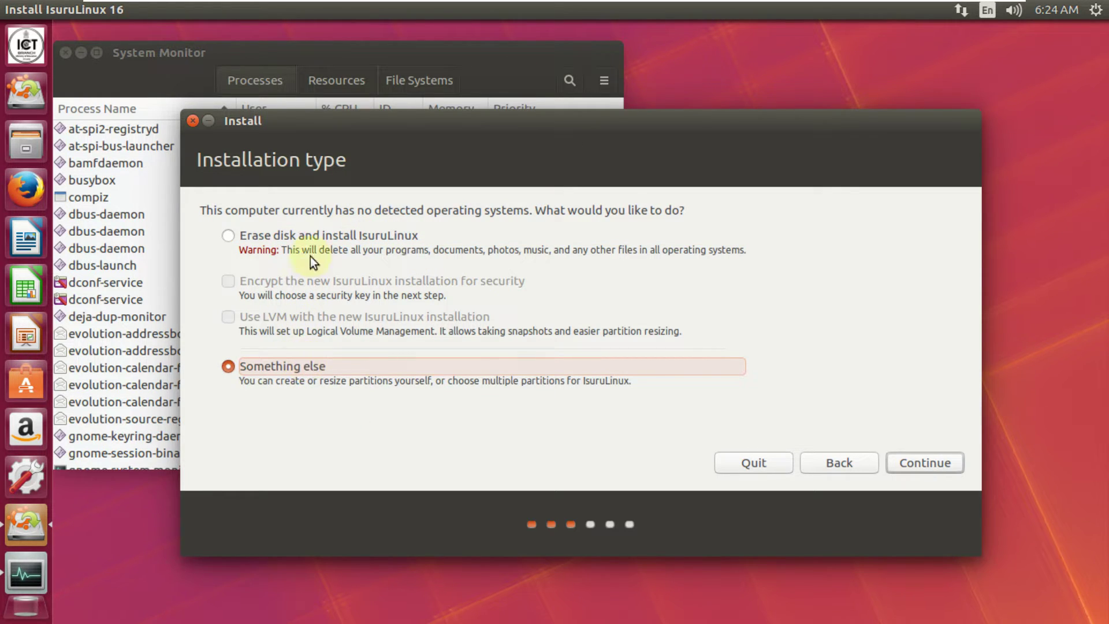
click(306, 234)
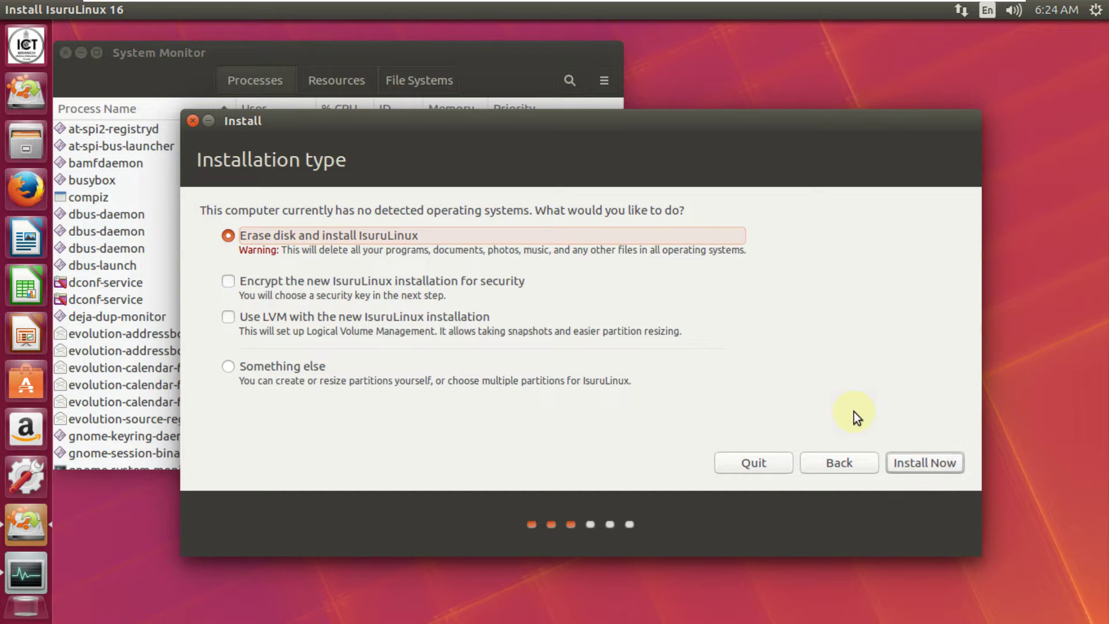
click(193, 122)
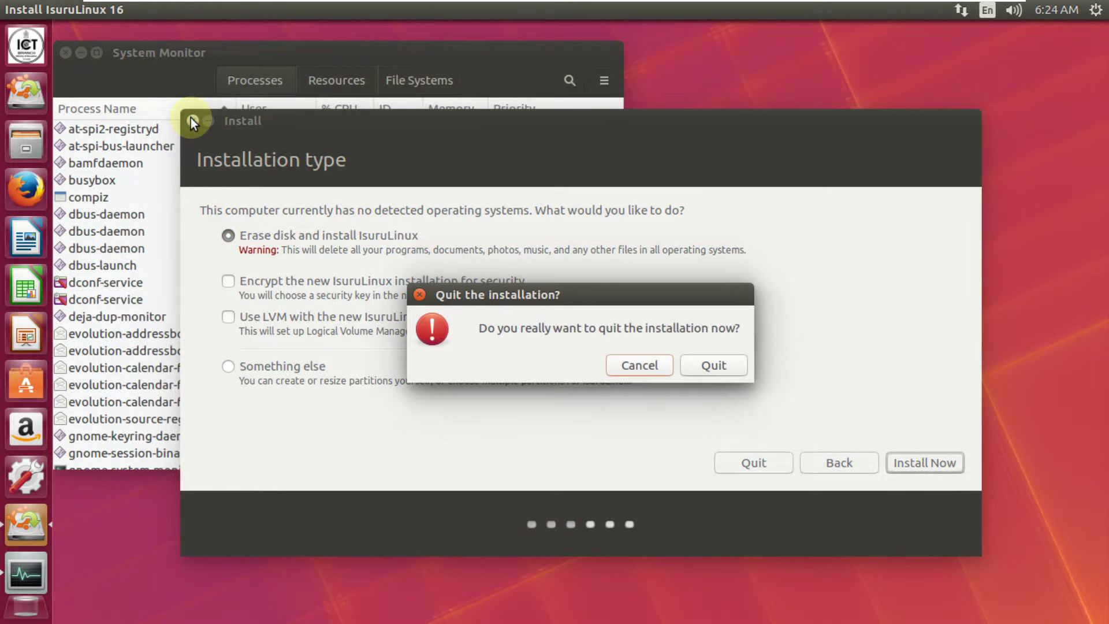
click(725, 368)
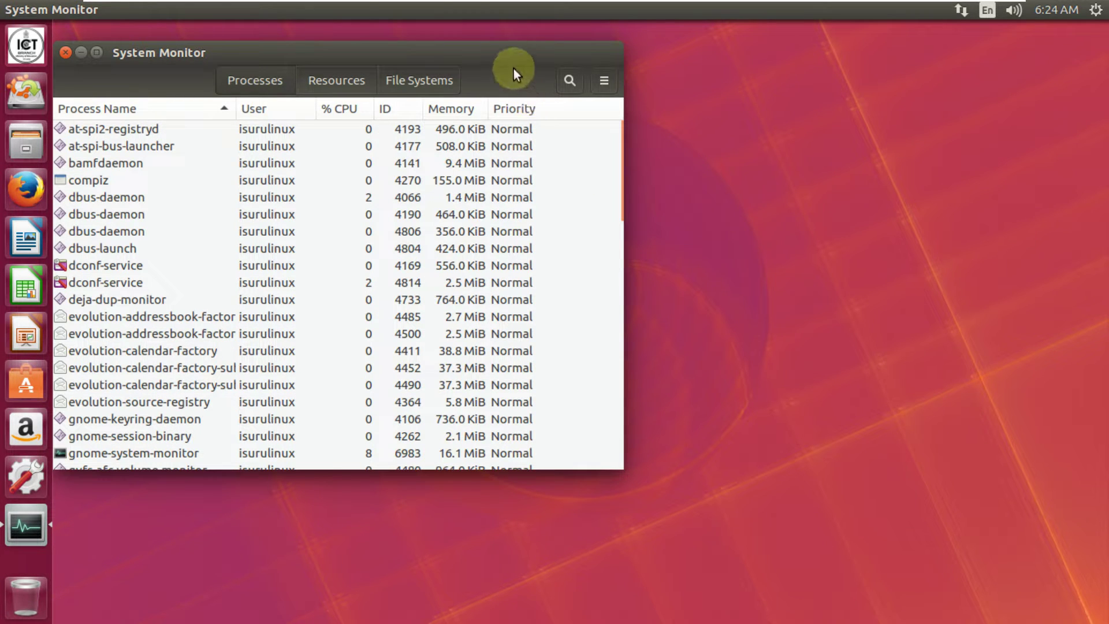
Maximize the System Monitor window and widen the Memory and ID columns of the process list.
drag(528, 44, 800, 80)
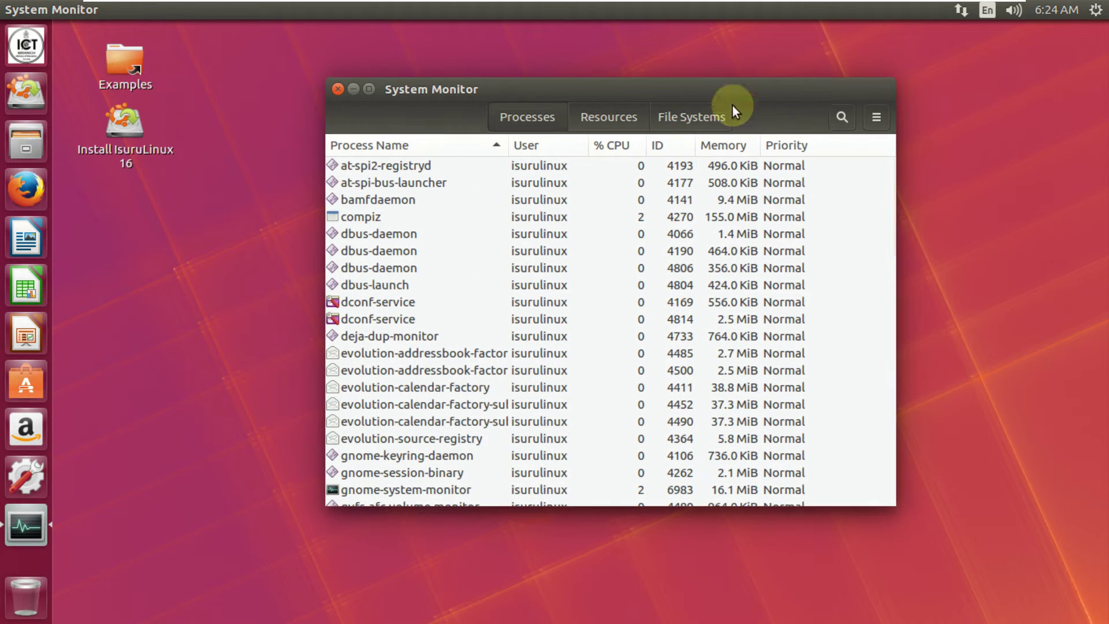
double_click(810, 90)
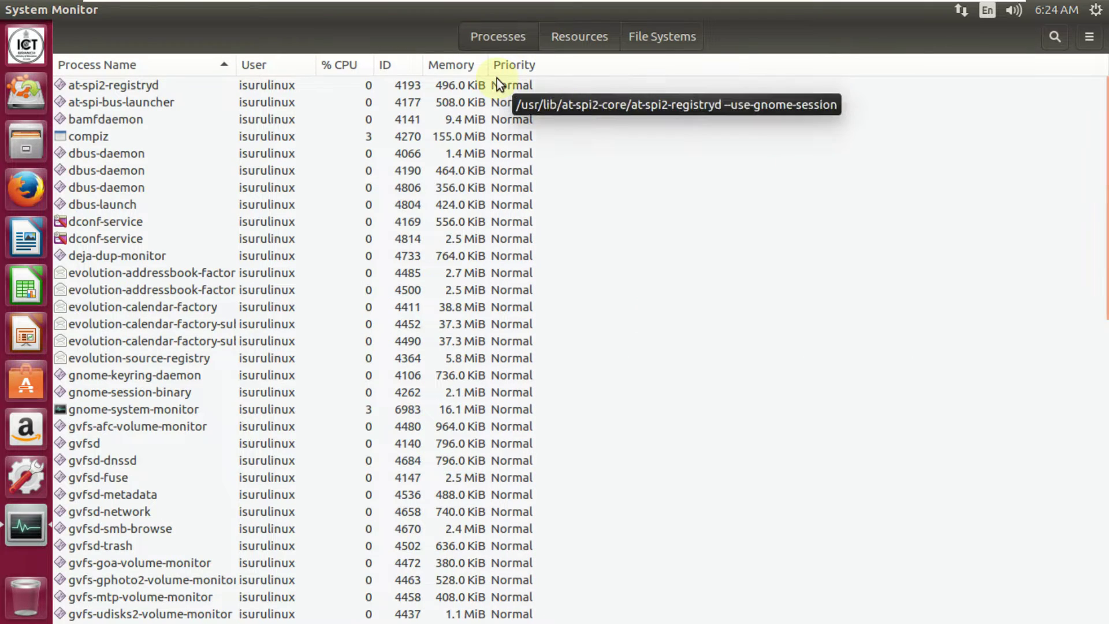
scroll(677, 315, down, 7)
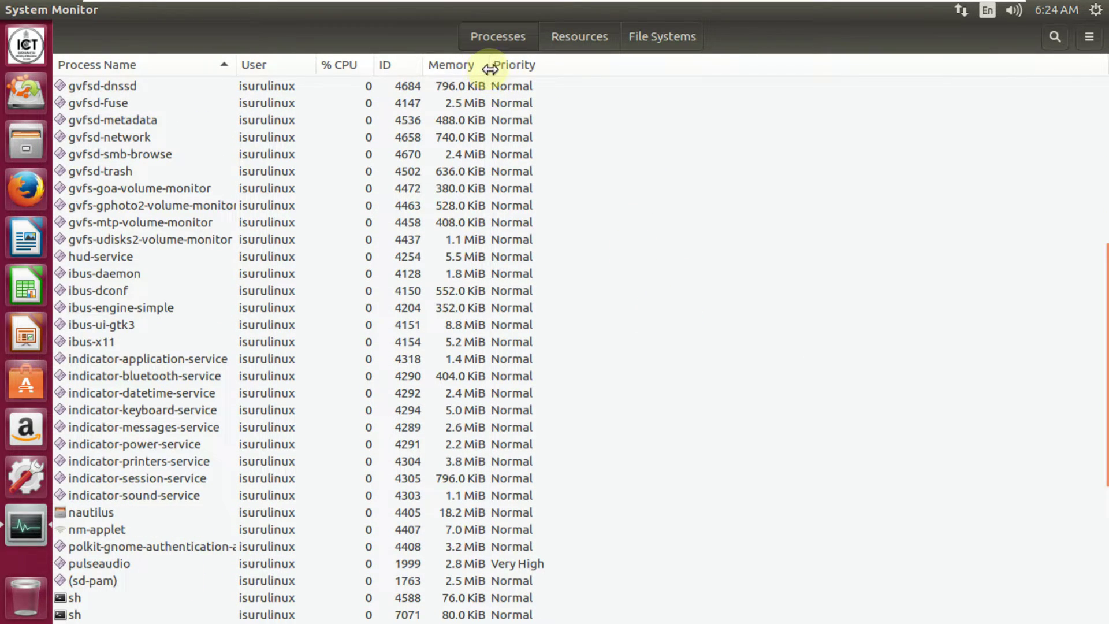
drag(487, 71, 631, 70)
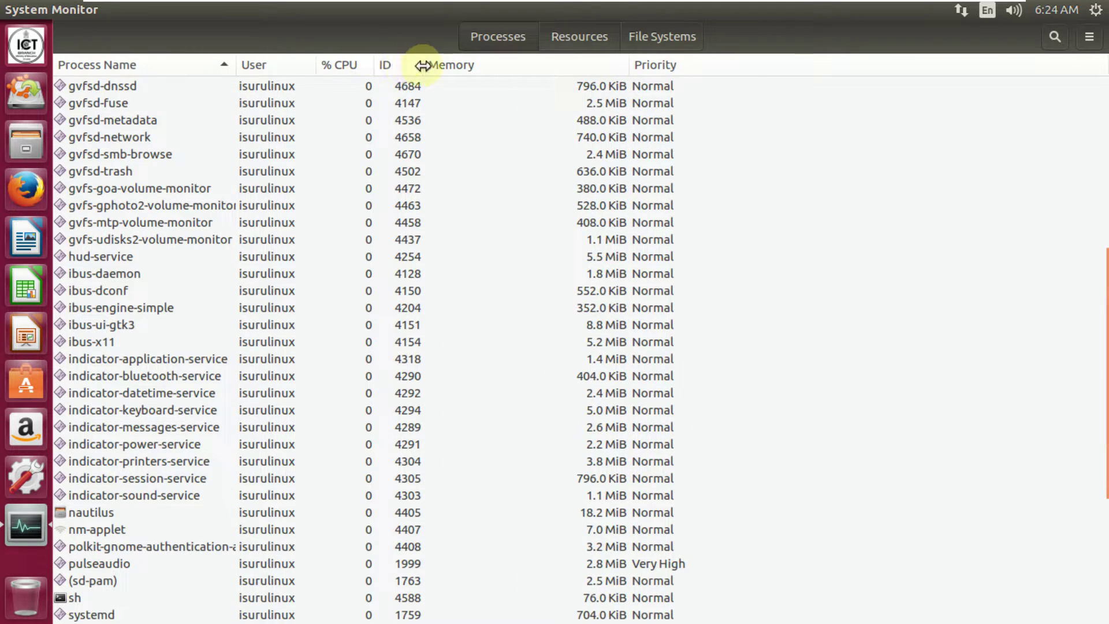
drag(423, 65, 495, 71)
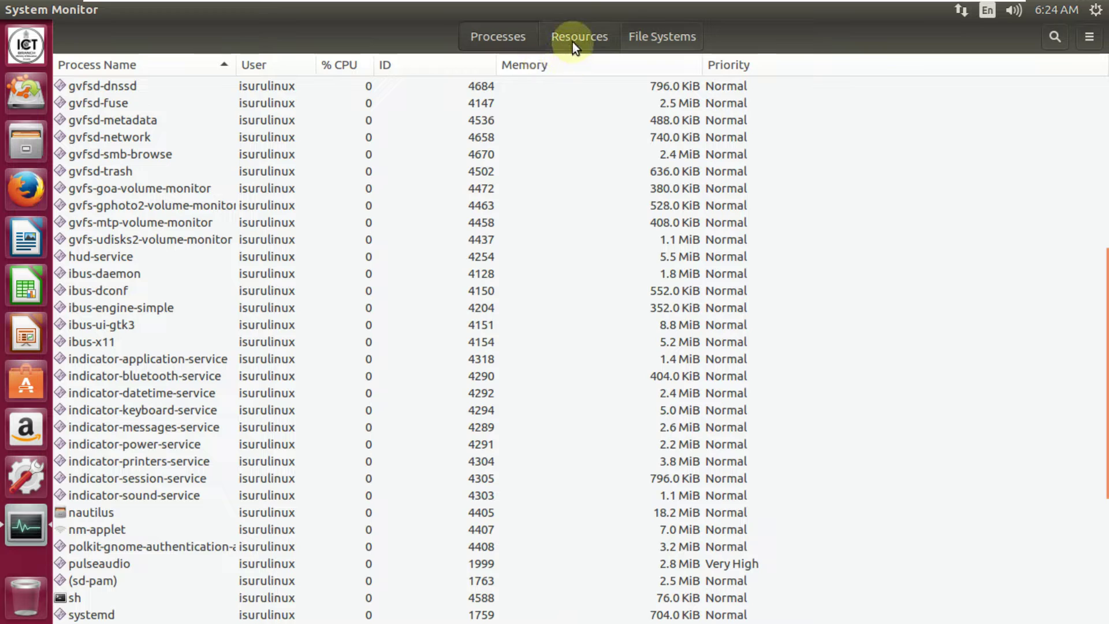
click(1080, 44)
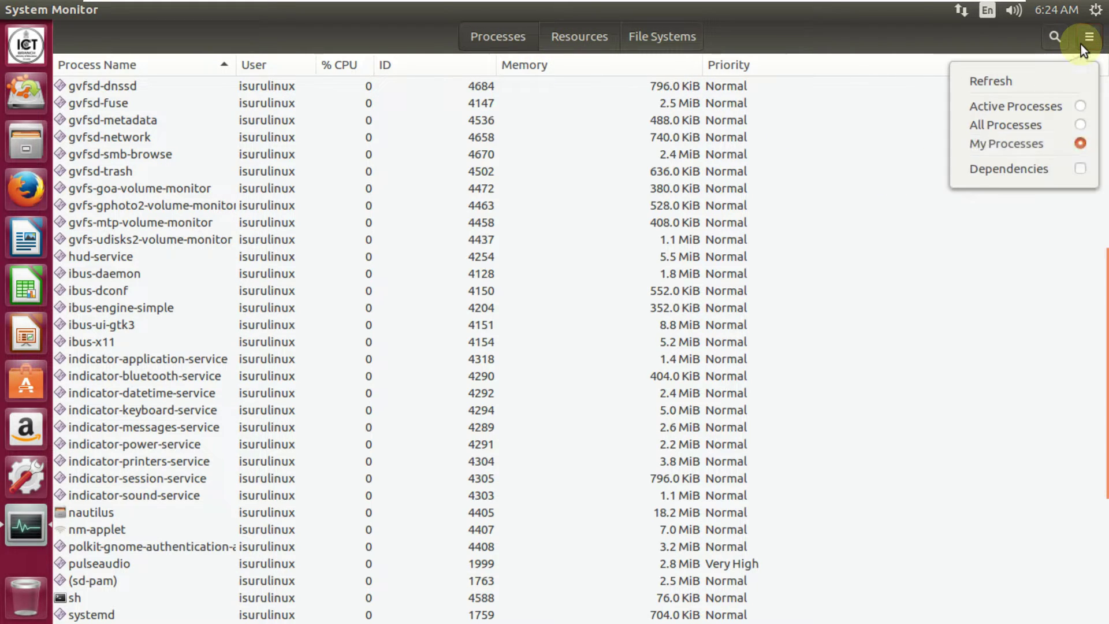
click(852, 277)
Change the CPU2 graph color in System Monitor's resource history to the medium green swatch.
click(582, 46)
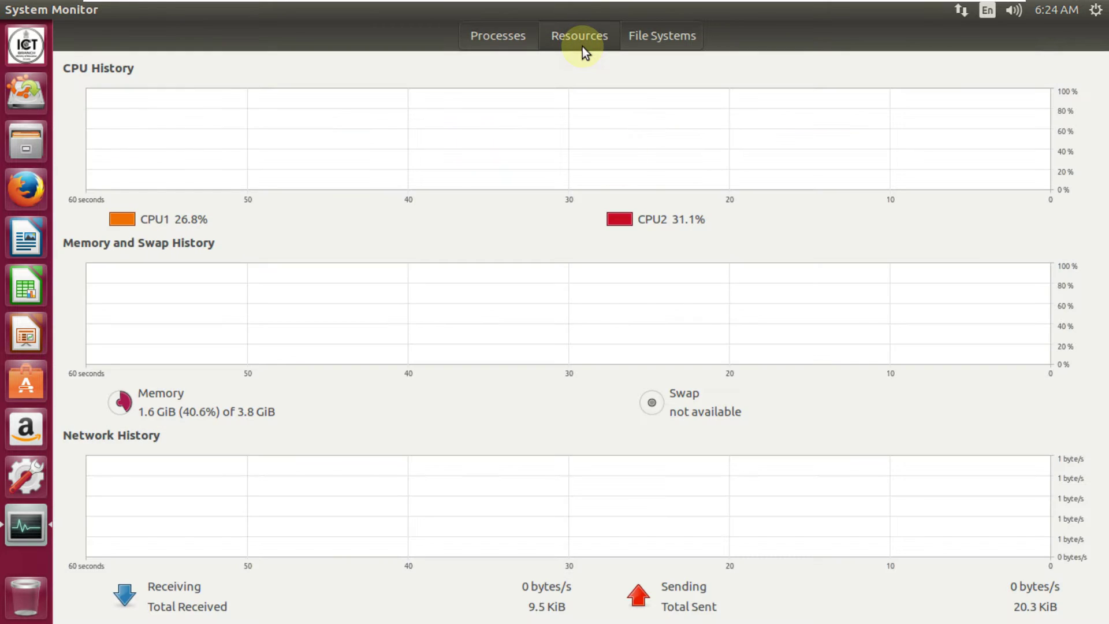
click(616, 218)
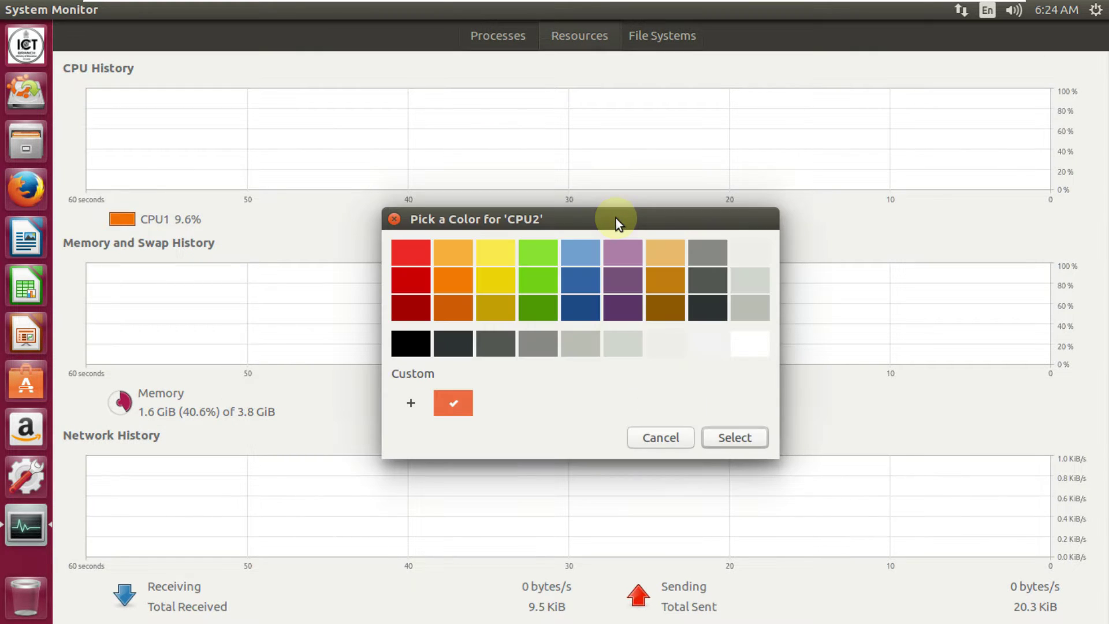
click(538, 254)
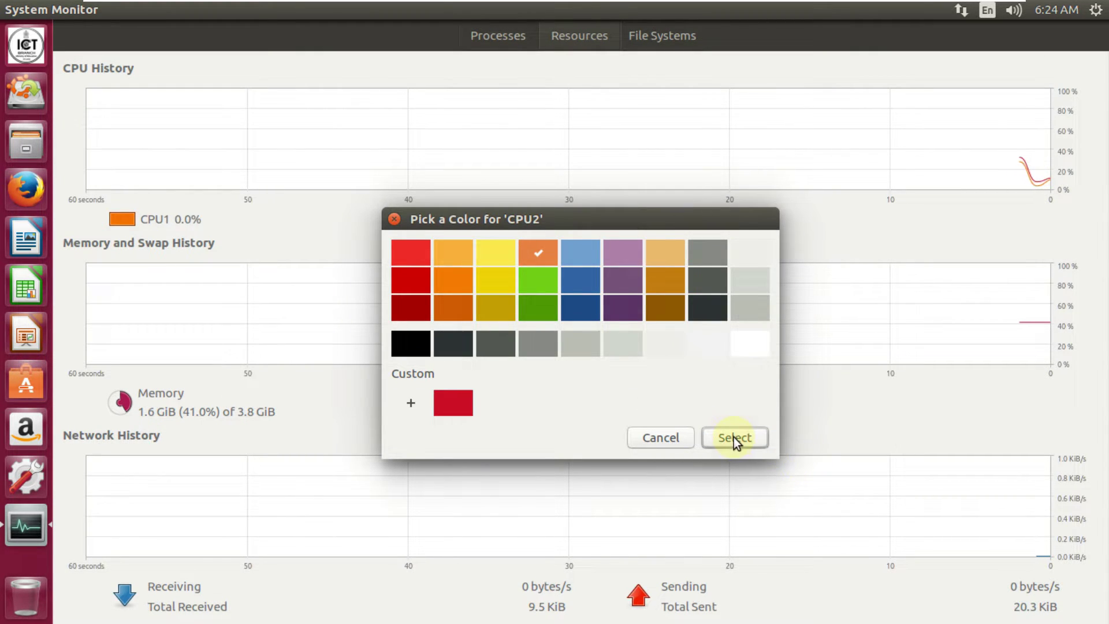
click(542, 282)
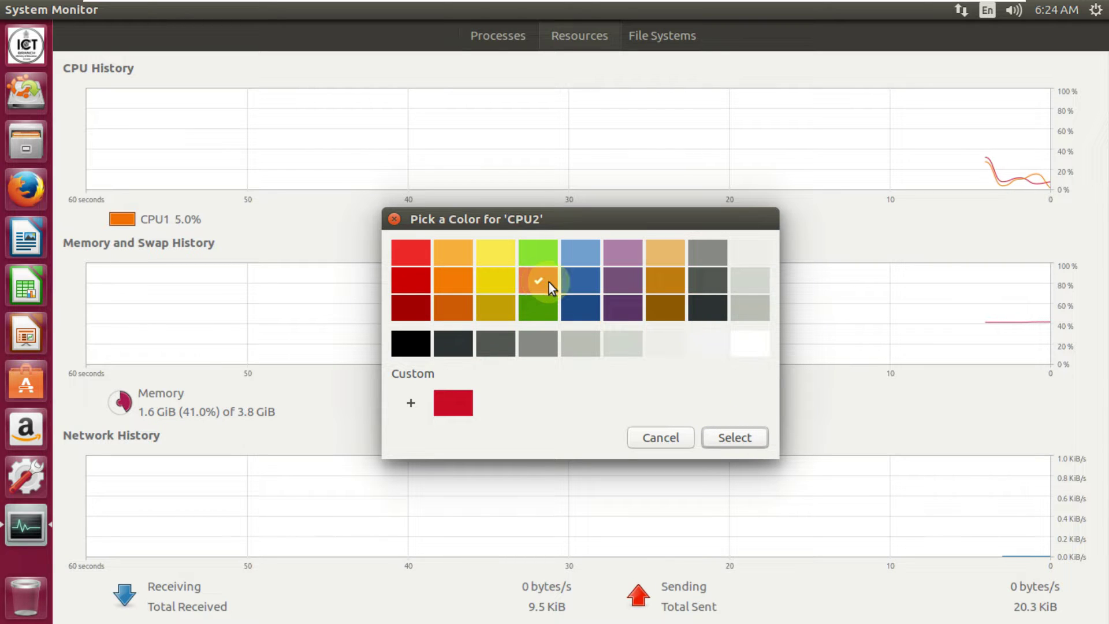
click(743, 434)
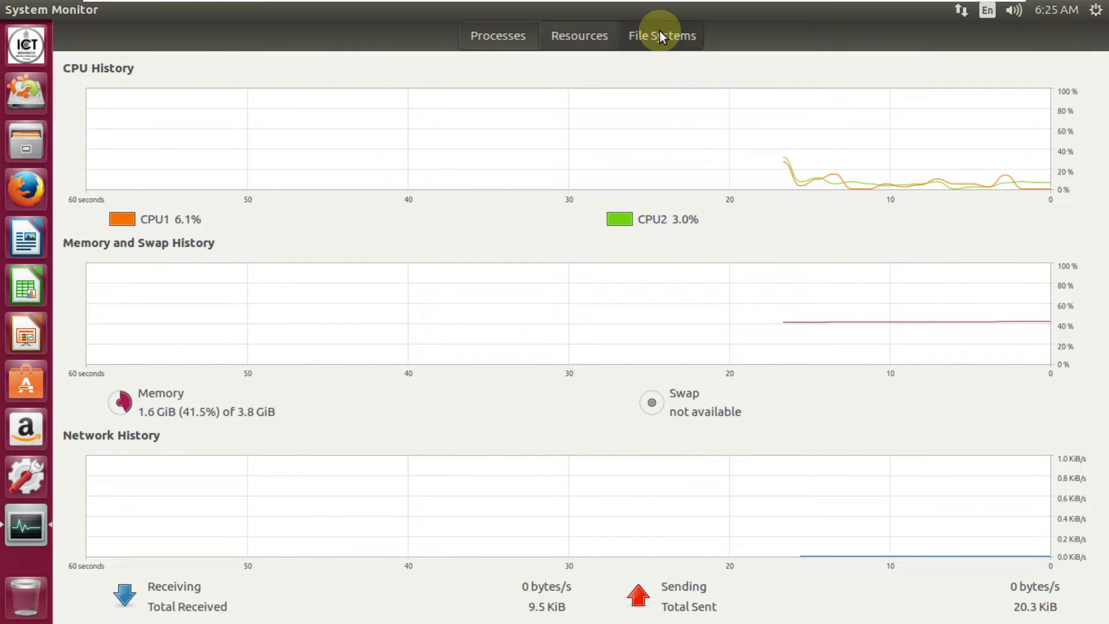
View the mounted file systems in System Monitor and close the window.
click(675, 36)
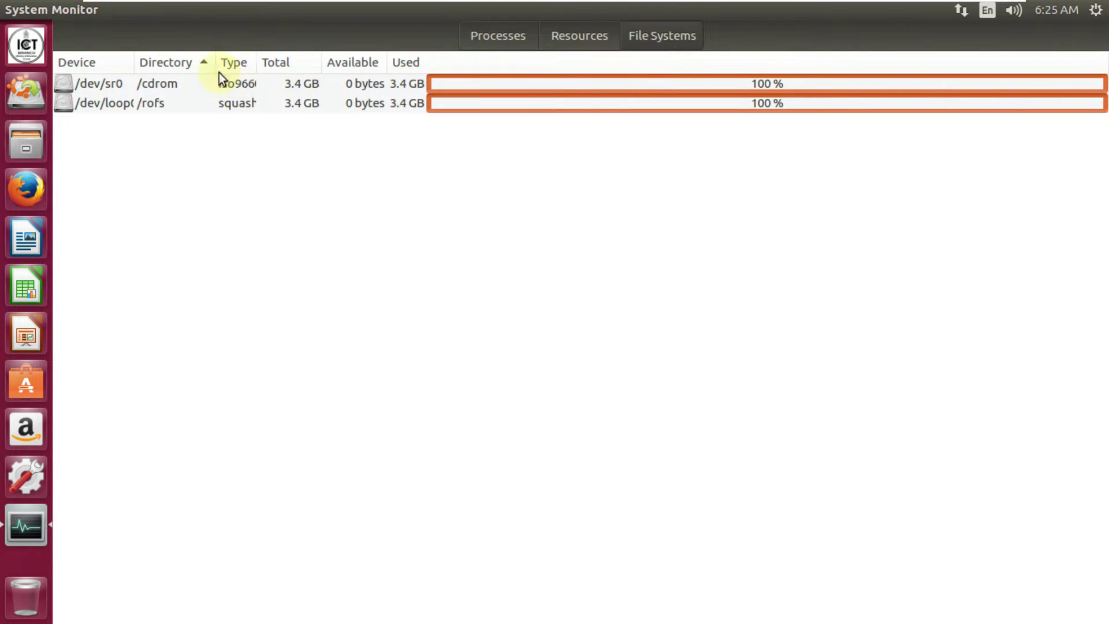
mouse_move(91, 10)
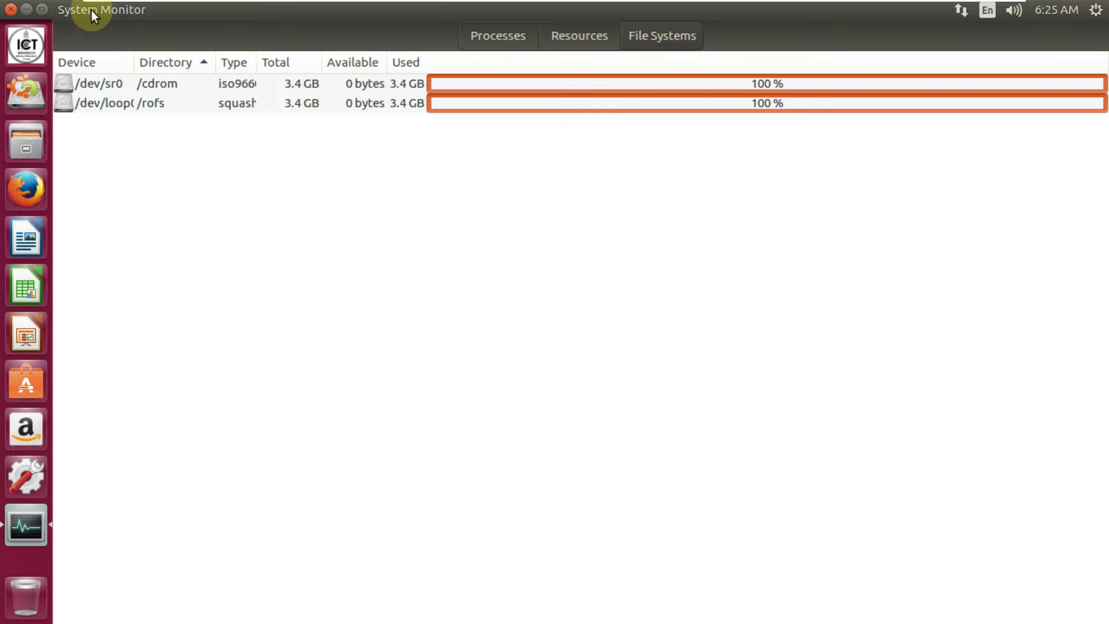
click(11, 10)
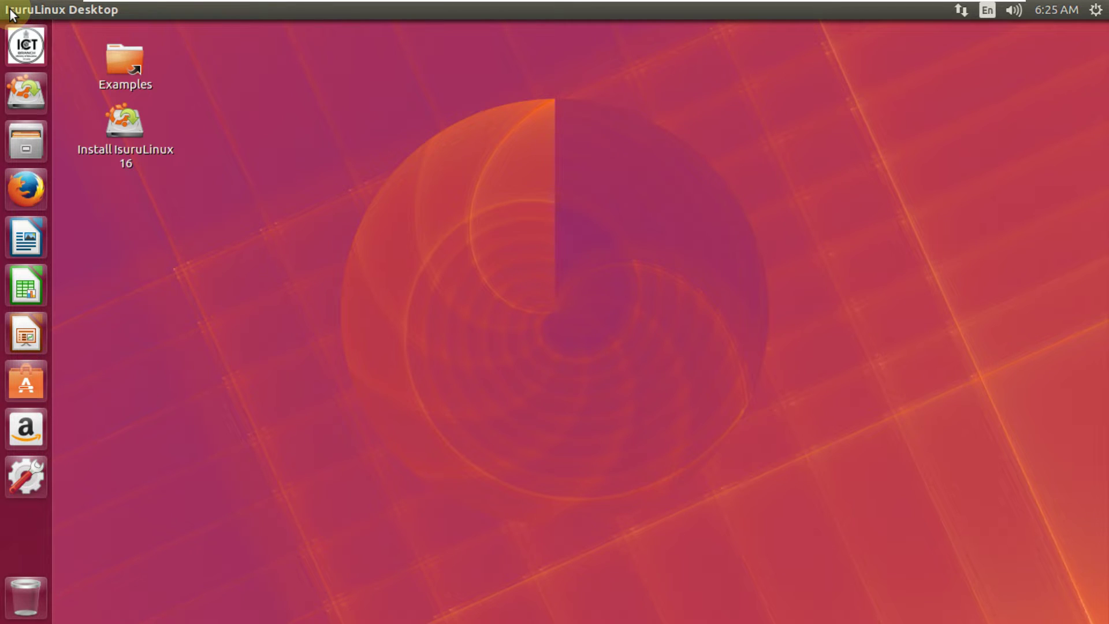
Look through the Dash's photos, music, videos, and files and folders categories.
click(16, 50)
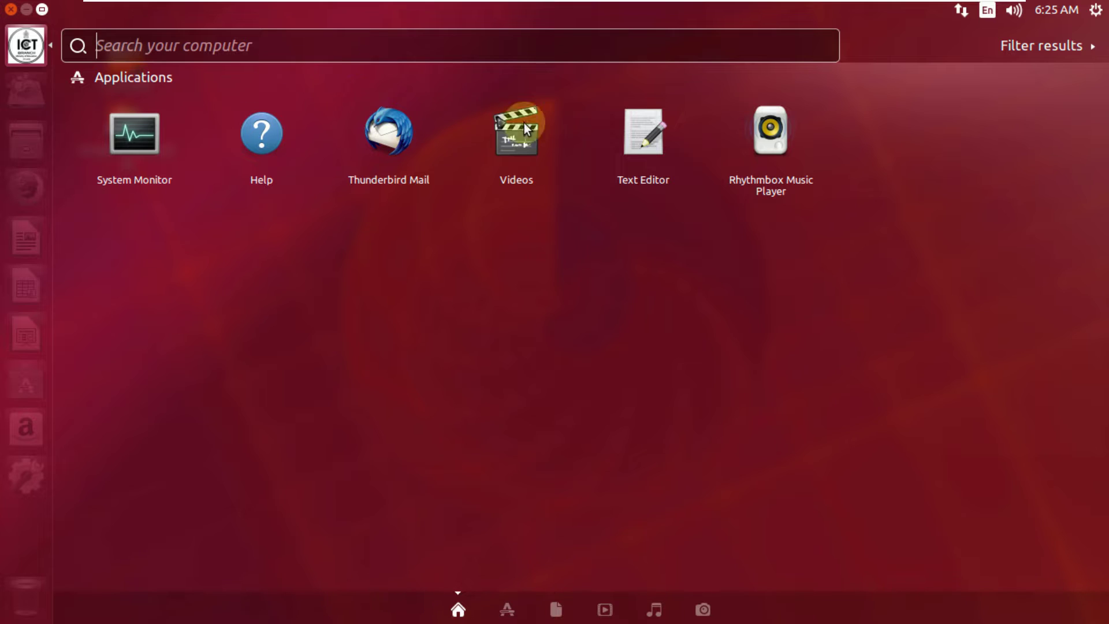
click(705, 609)
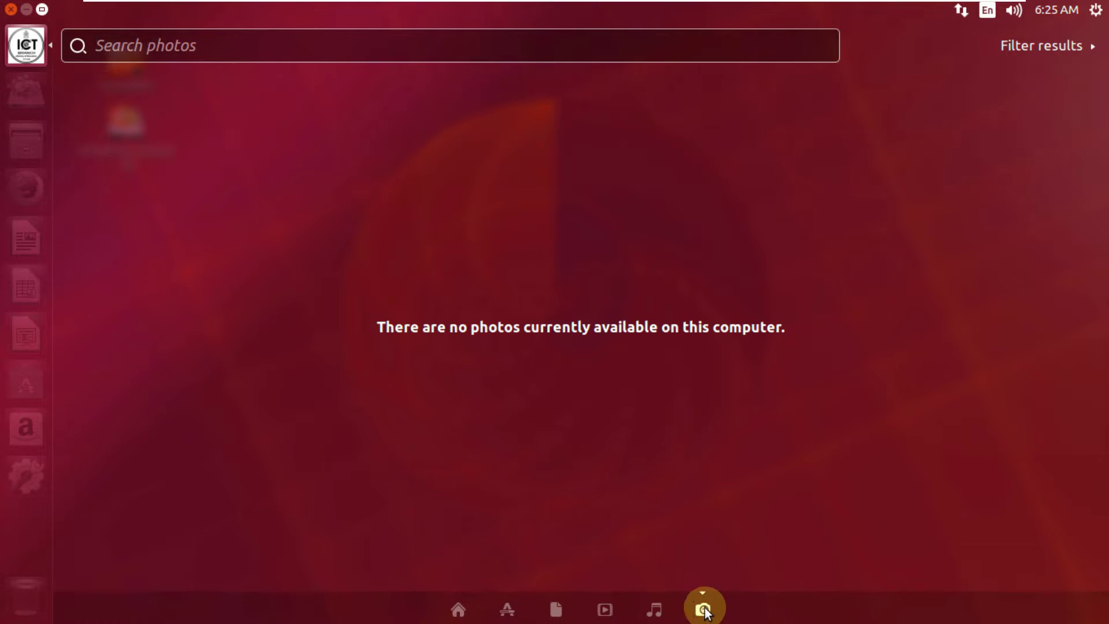
click(658, 610)
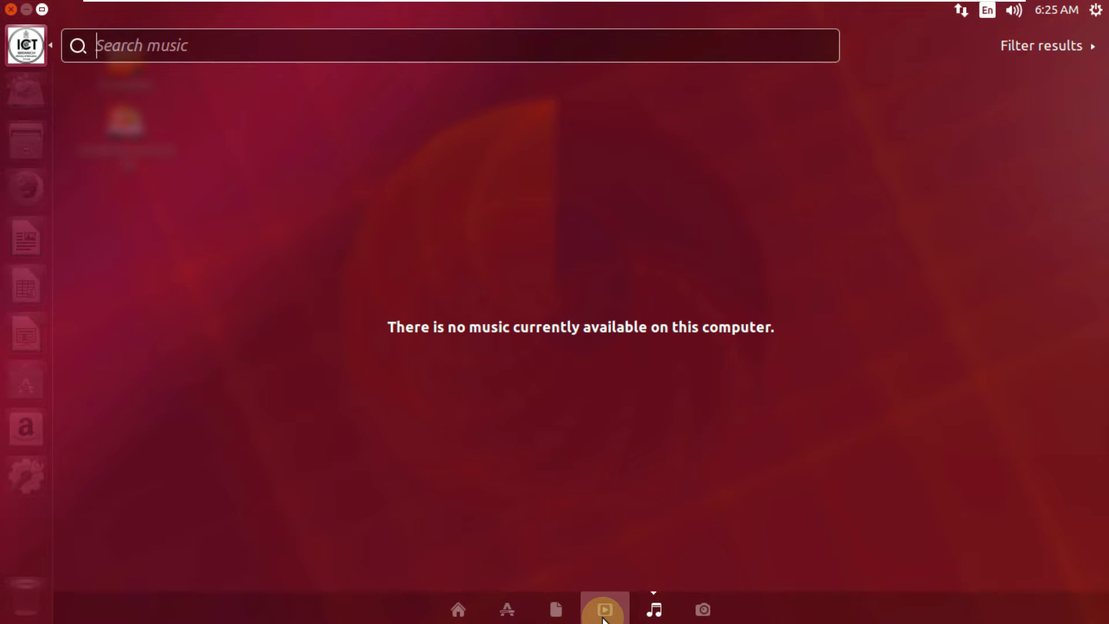
click(604, 610)
click(555, 613)
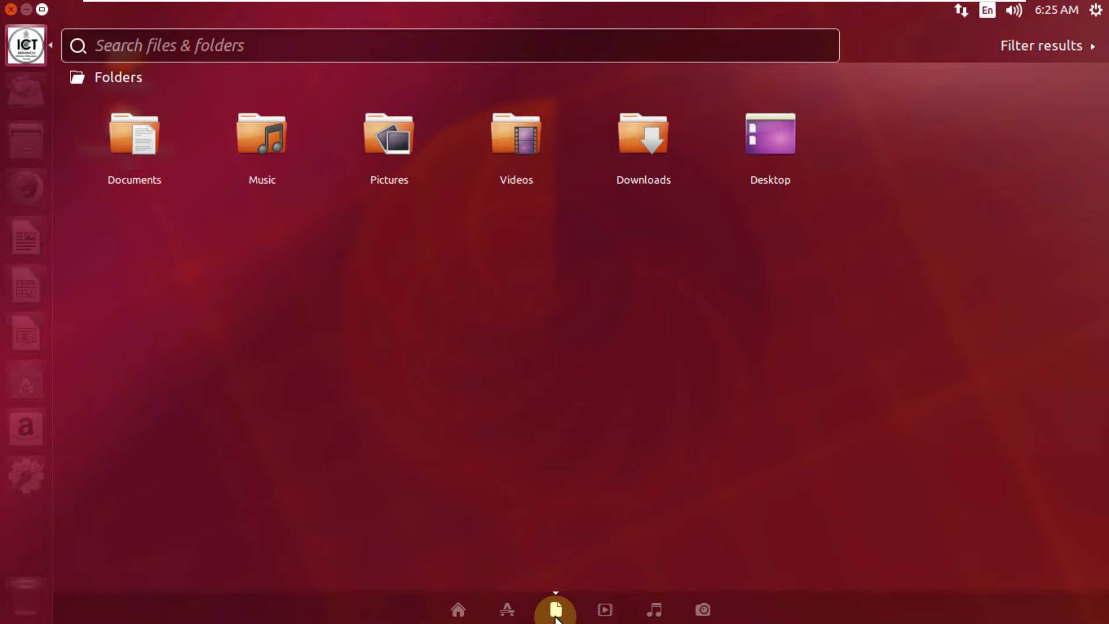
Look through the Dash's installed applications and expand the Dash plugins list to show all its entries.
click(491, 602)
scroll(573, 338, down, 3)
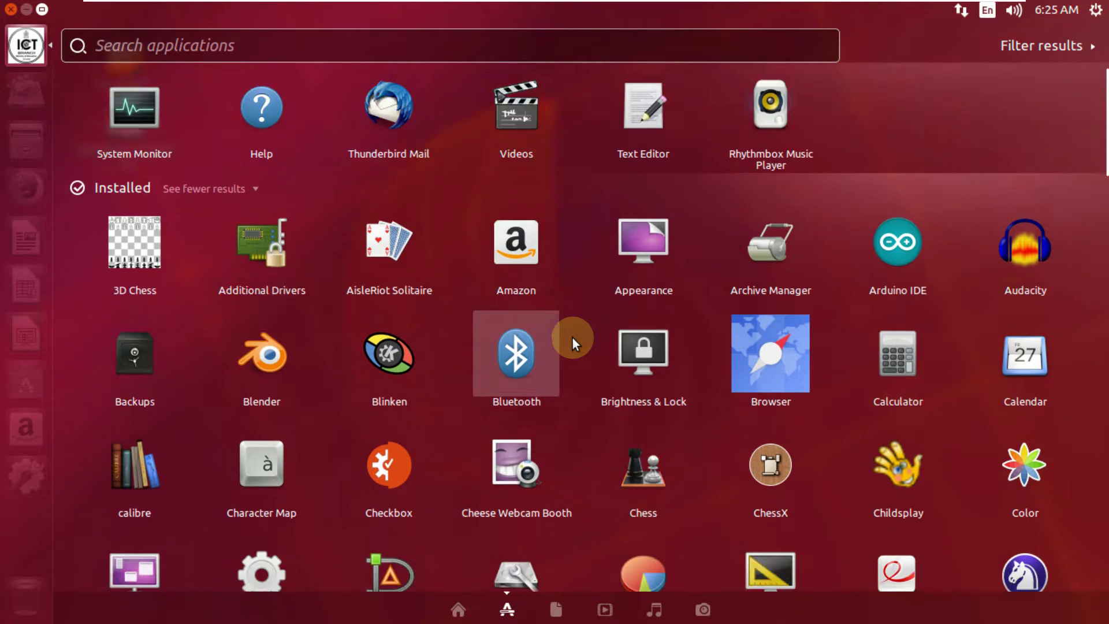
scroll(573, 338, down, 10)
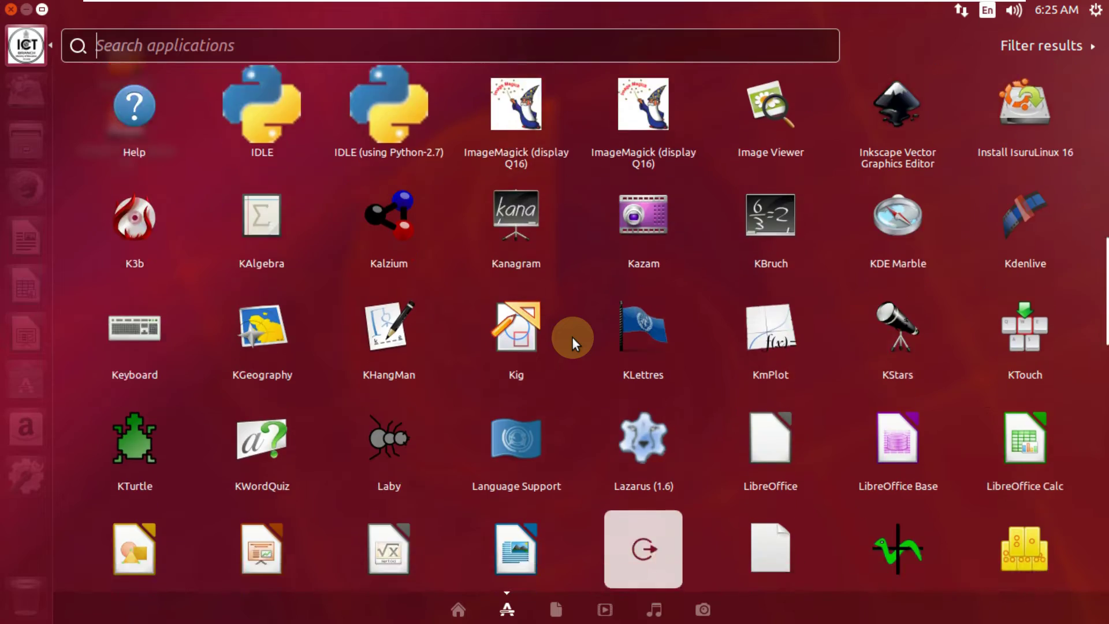
scroll(573, 338, down, 10)
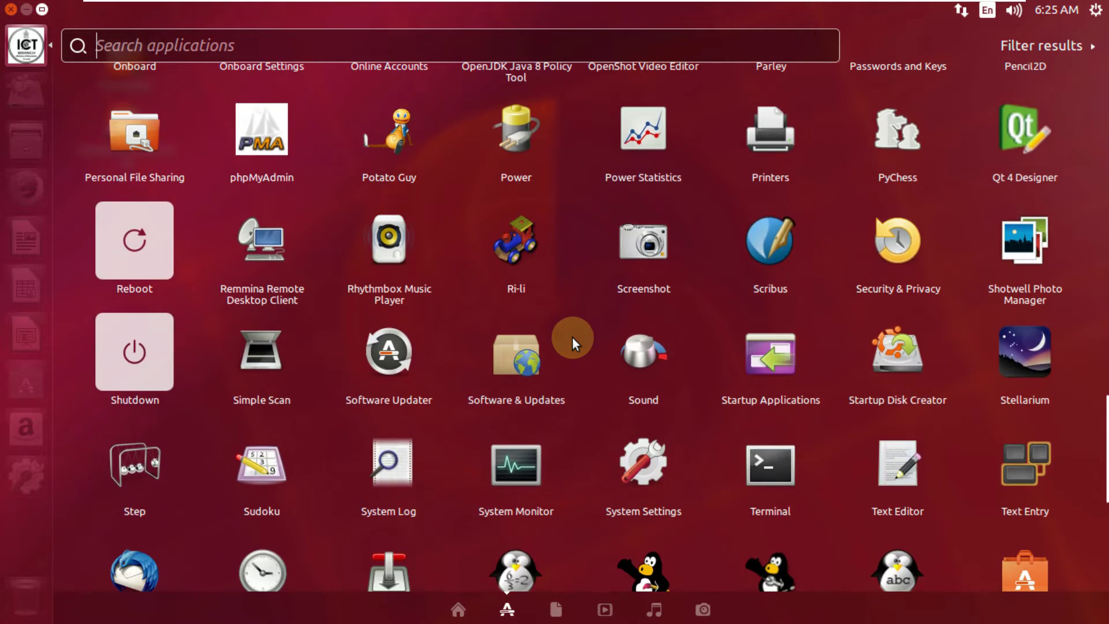
scroll(573, 338, down, 2)
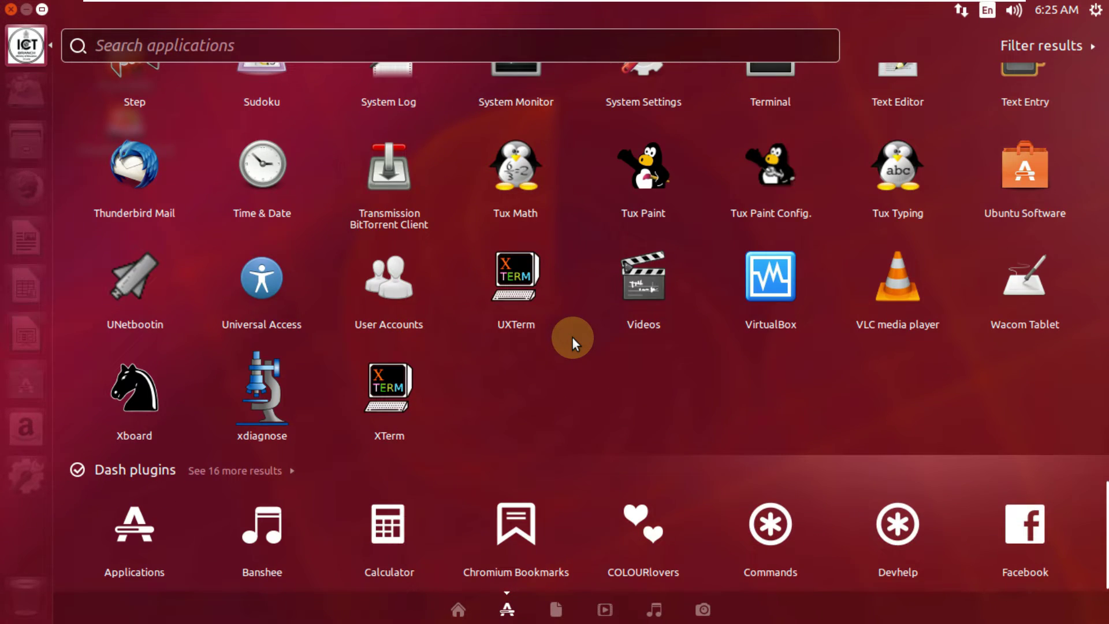
click(254, 469)
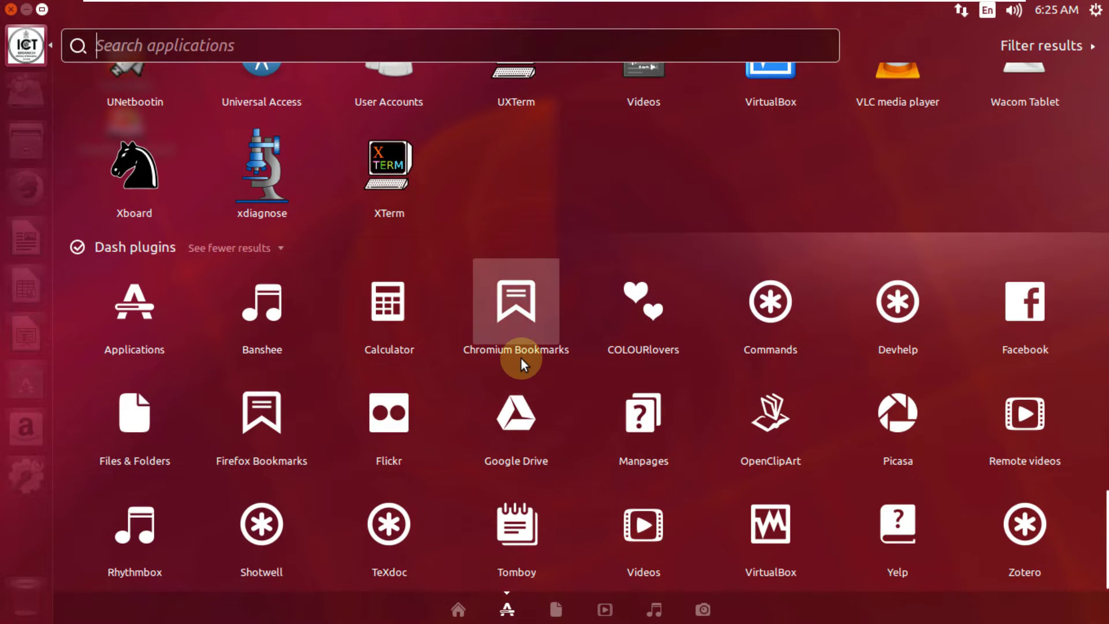
scroll(521, 359, up, 3)
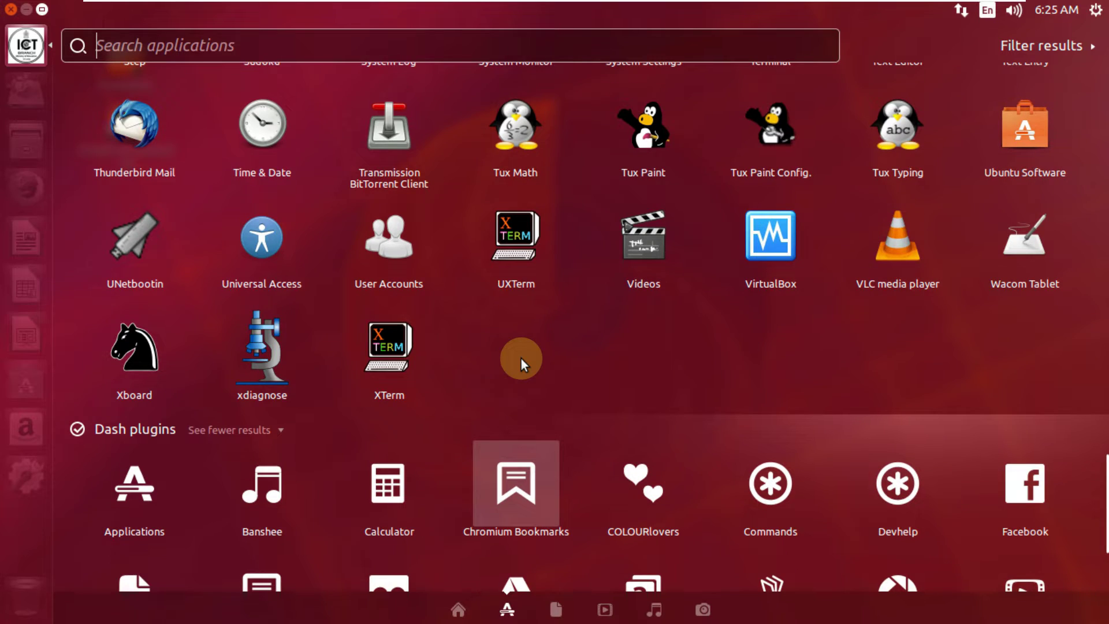
Launch UXTerm, maximize its window, and try to show system information with neofetch and inxi -b.
click(508, 230)
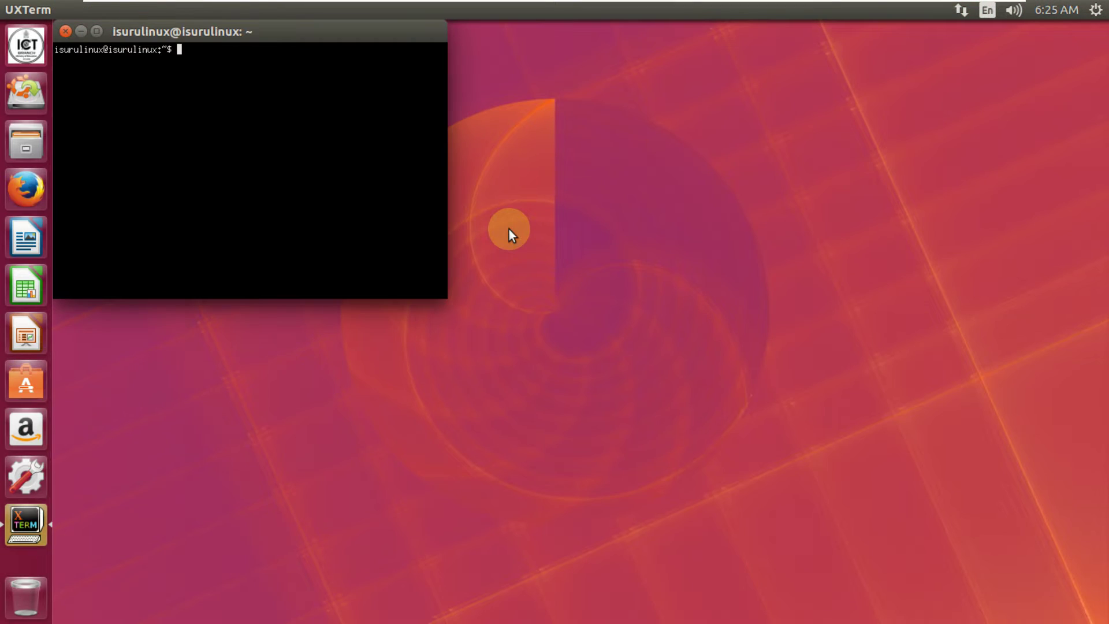
double_click(335, 34)
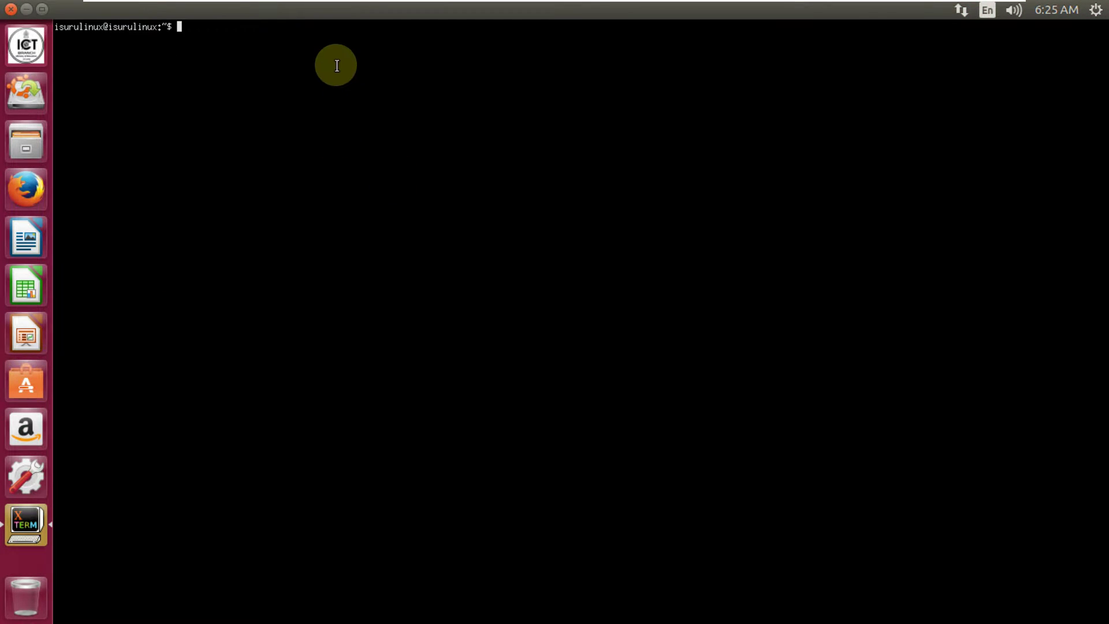
text(neofe)
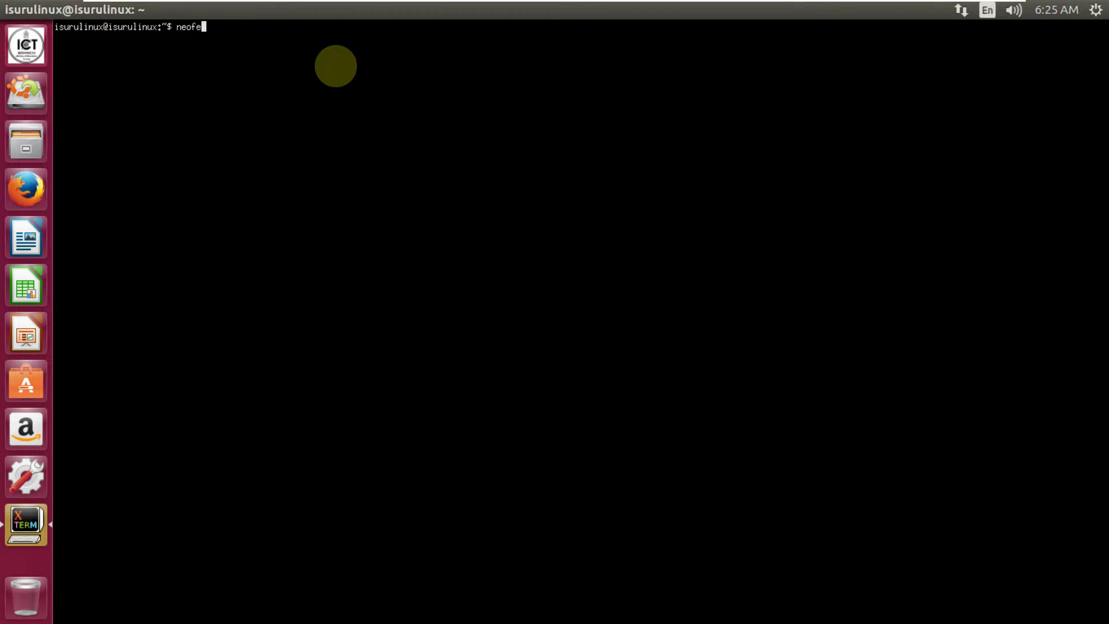
text(tch)
key(Return)
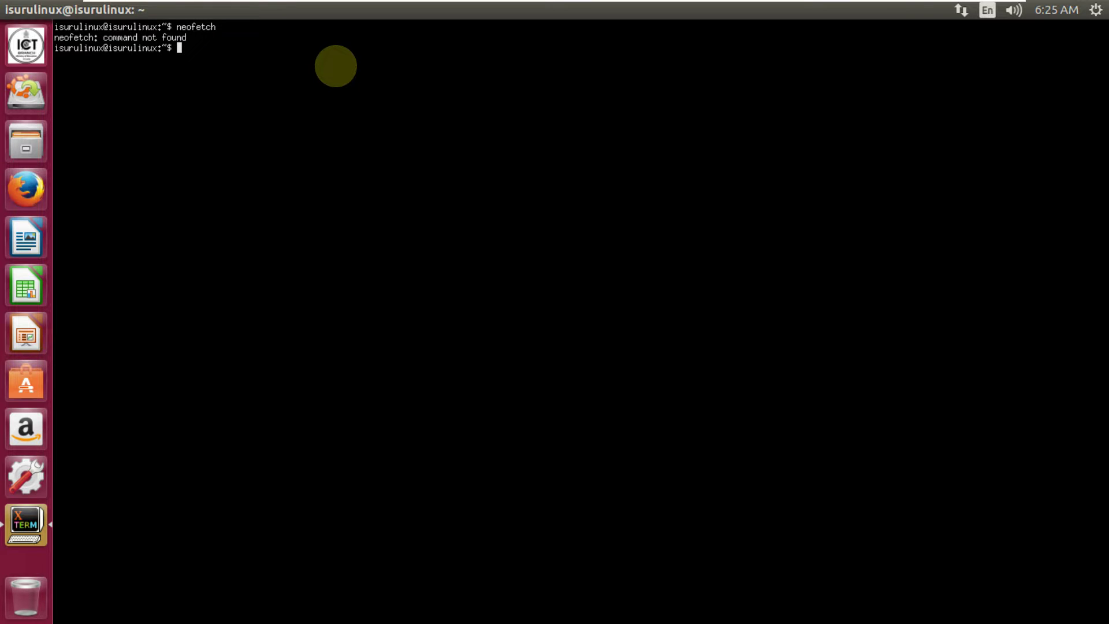
text(inxi -b)
key(Return)
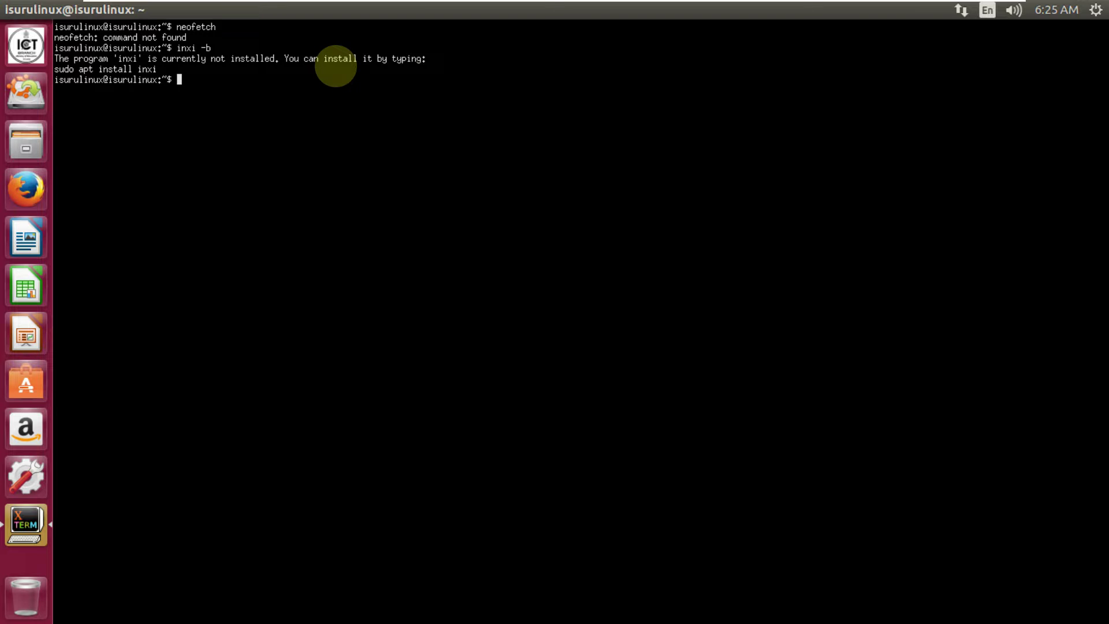
Install the inxi package with sudo apt install inxi and accept the installation.
text(sudo)
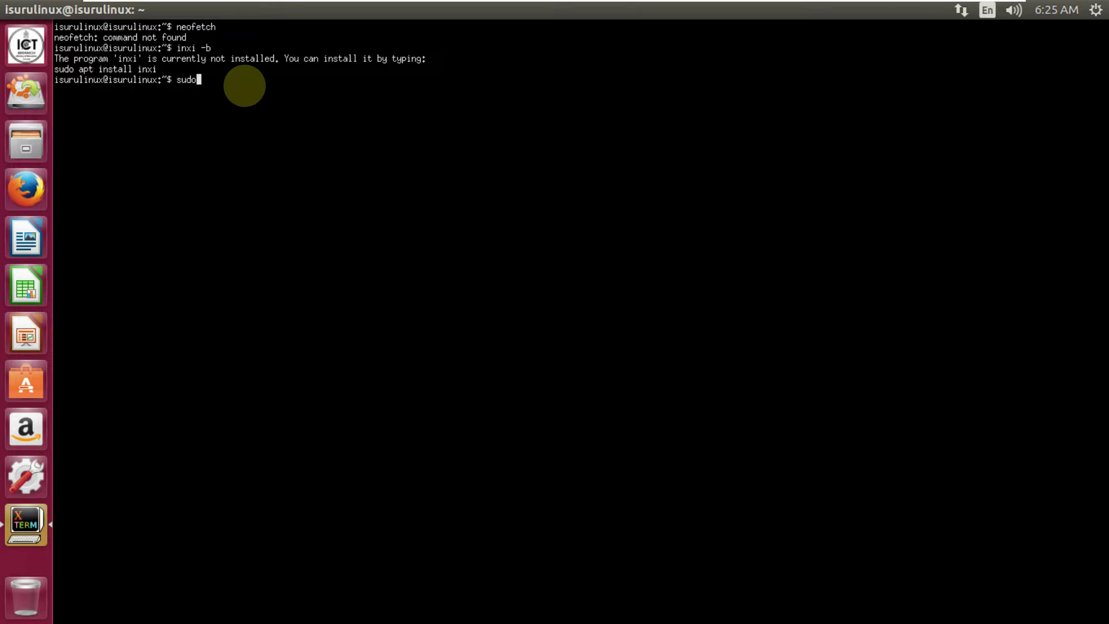
text( apt install inxi)
key(Return)
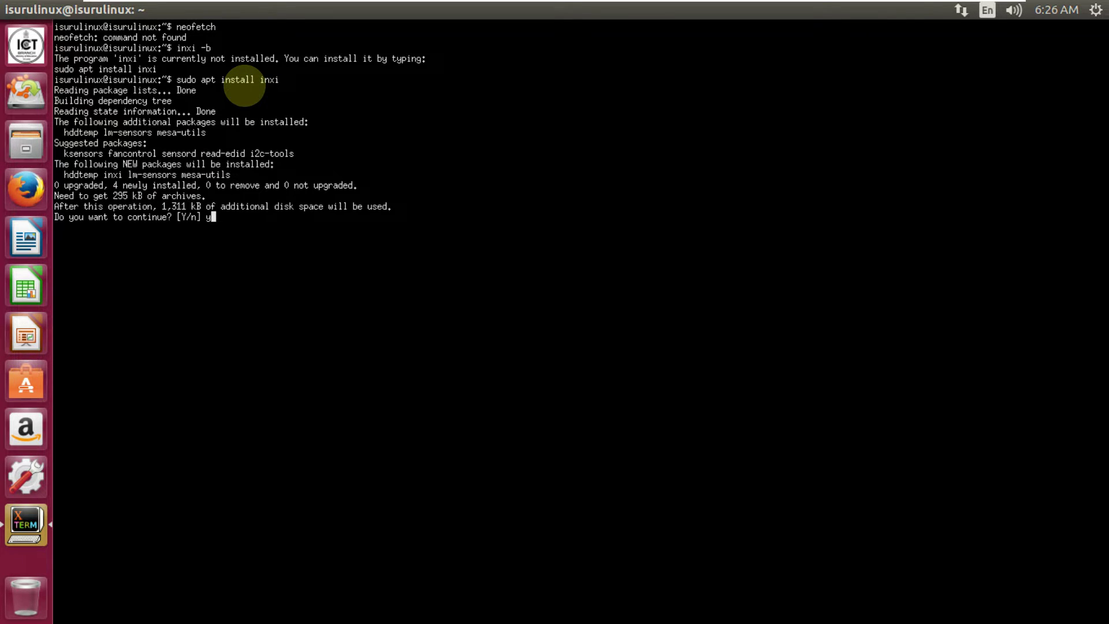
key(Return)
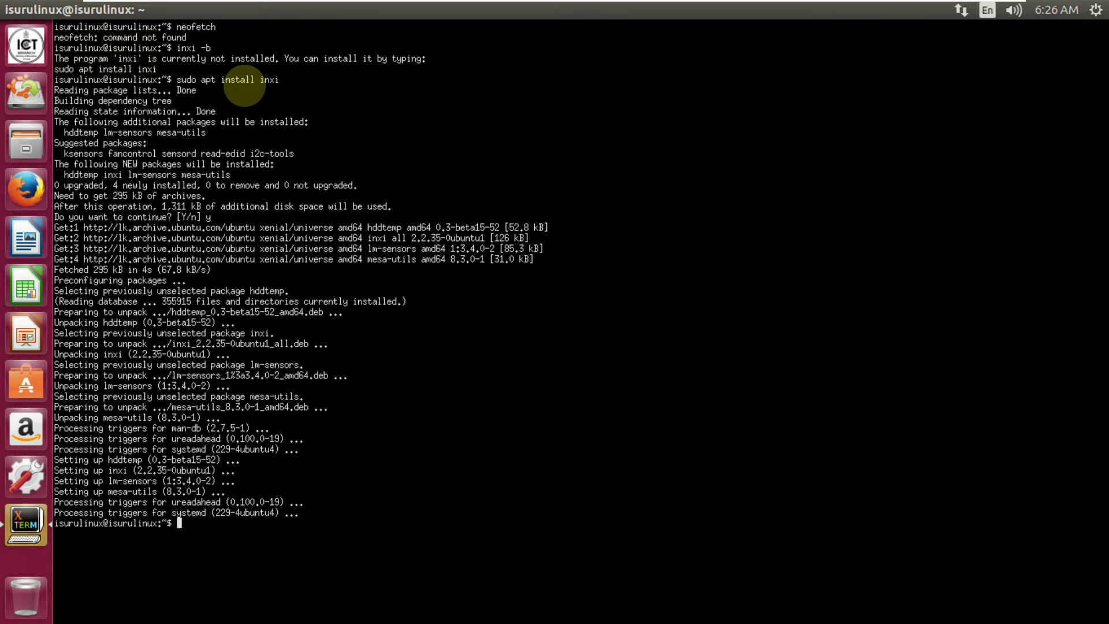
Run inxi -b for a system summary and inxi -G for graphics details, and highlight the output for reading.
text(nxi -b)
key(Return)
text(inxi )
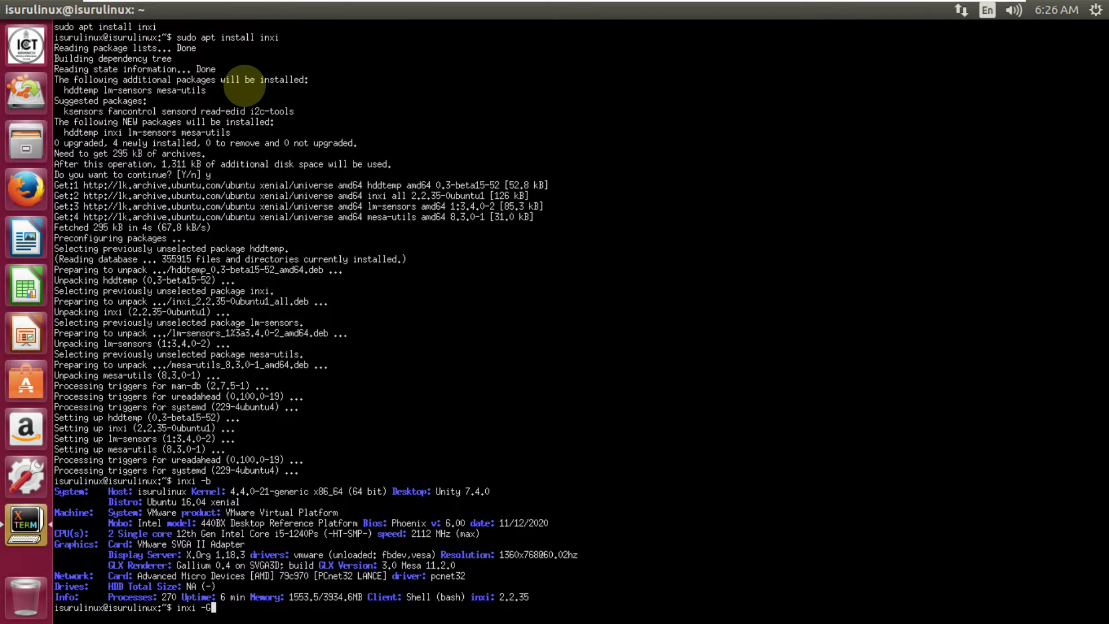
text(-G)
key(Return)
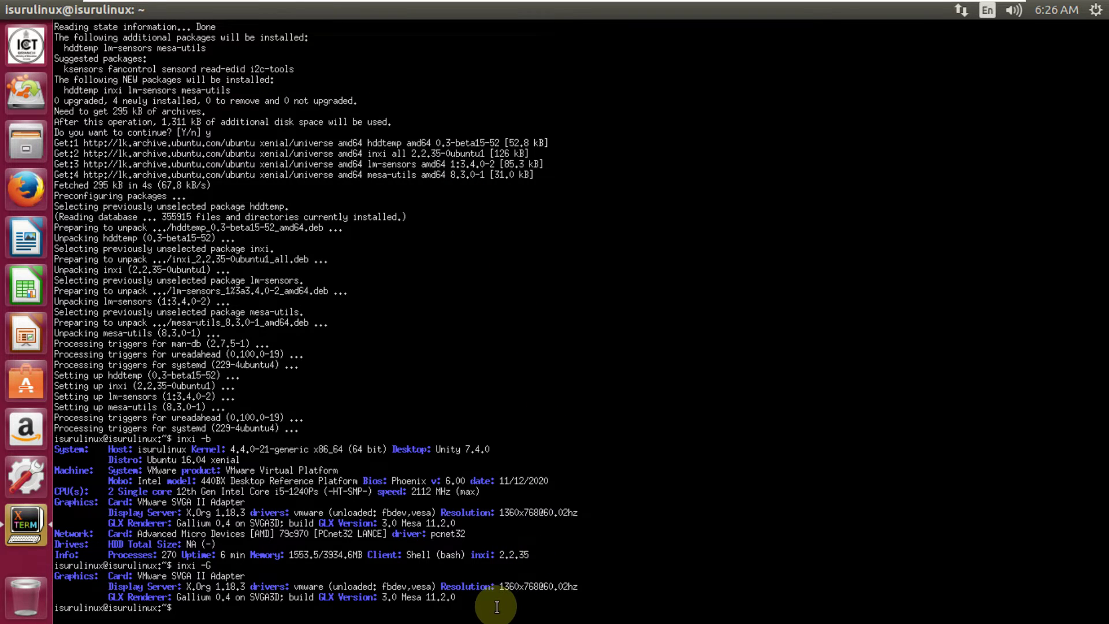
drag(498, 605, 91, 376)
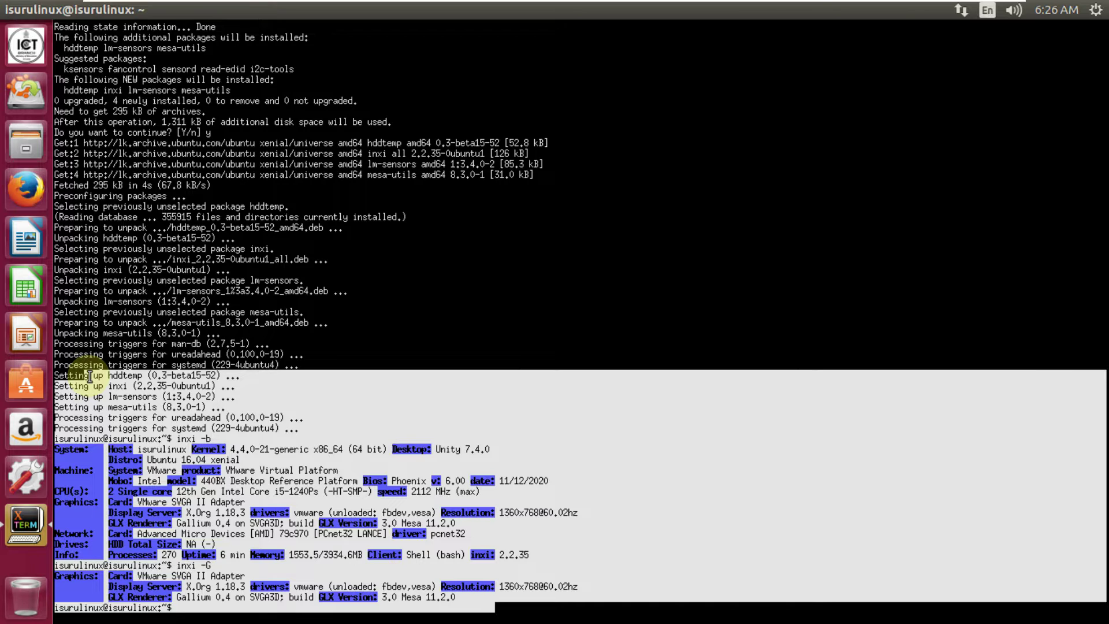
click(189, 608)
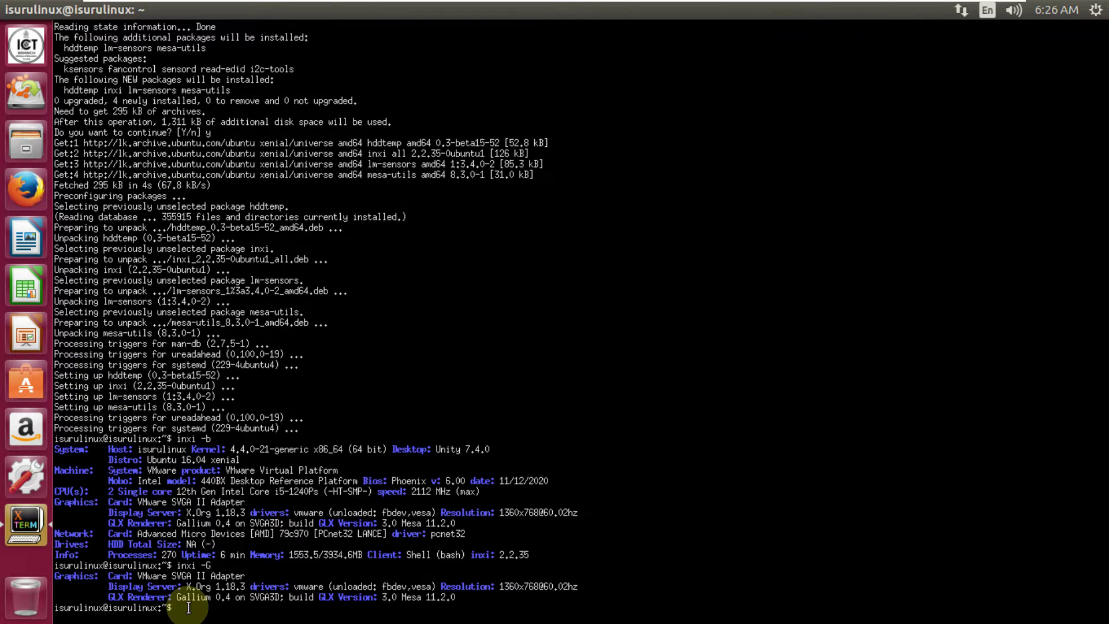
Print the distribution's release name with cat /etc/issue and briefly highlight the terminal output.
text(cat /etc/issue)
key(Return)
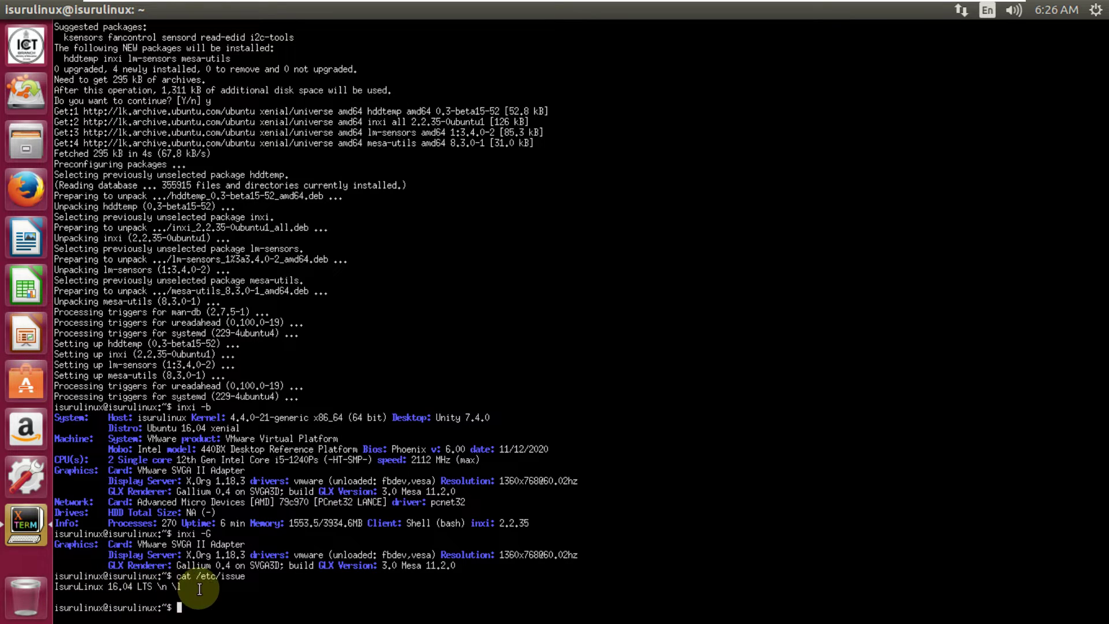
drag(211, 589, 56, 362)
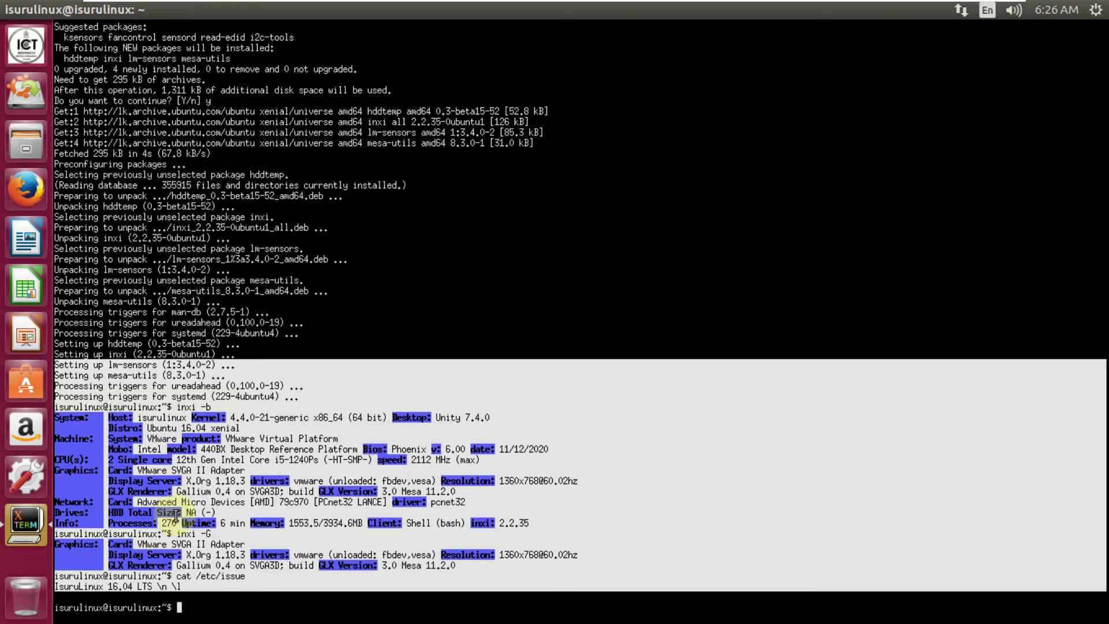
click(199, 609)
Try to run htop, and install its package with sudo apt install htop.
text(htop)
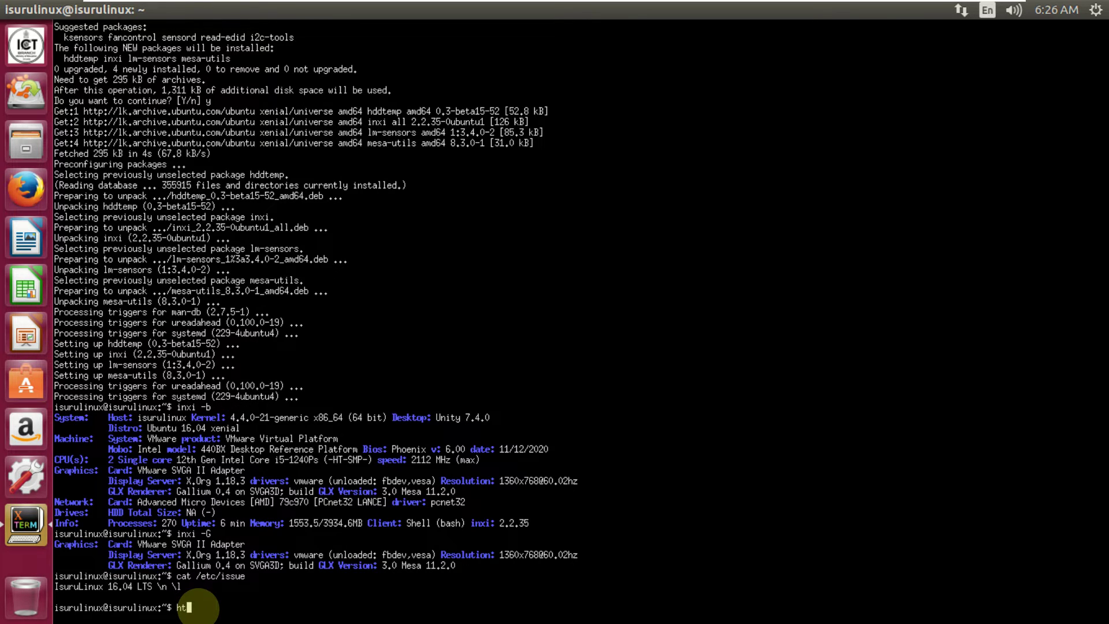
key(Return)
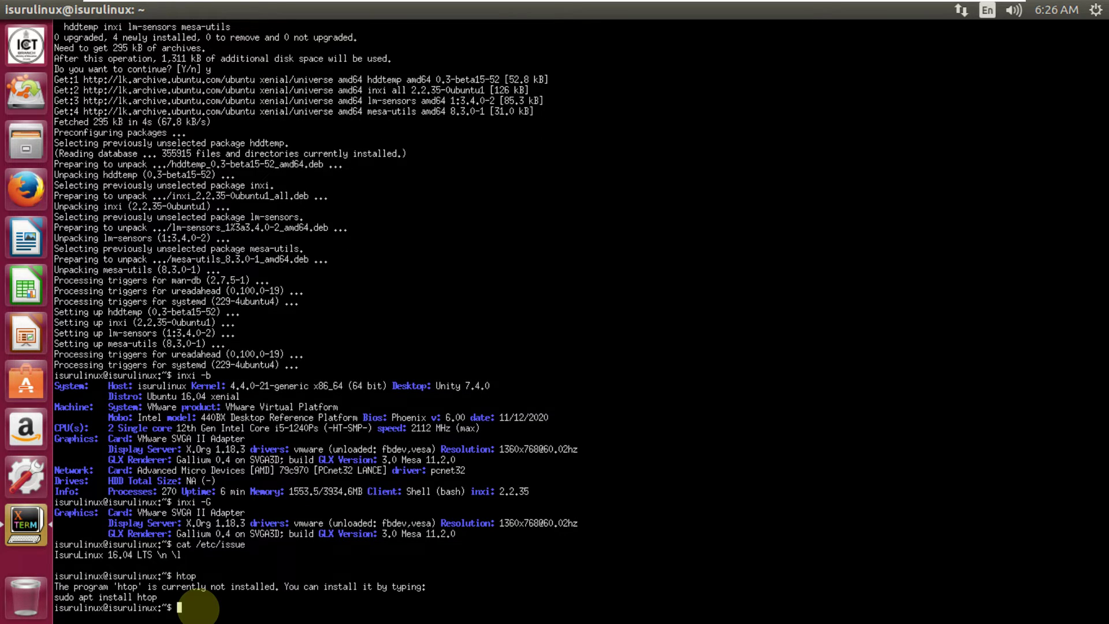
text(sudo apt install htop)
key(Return)
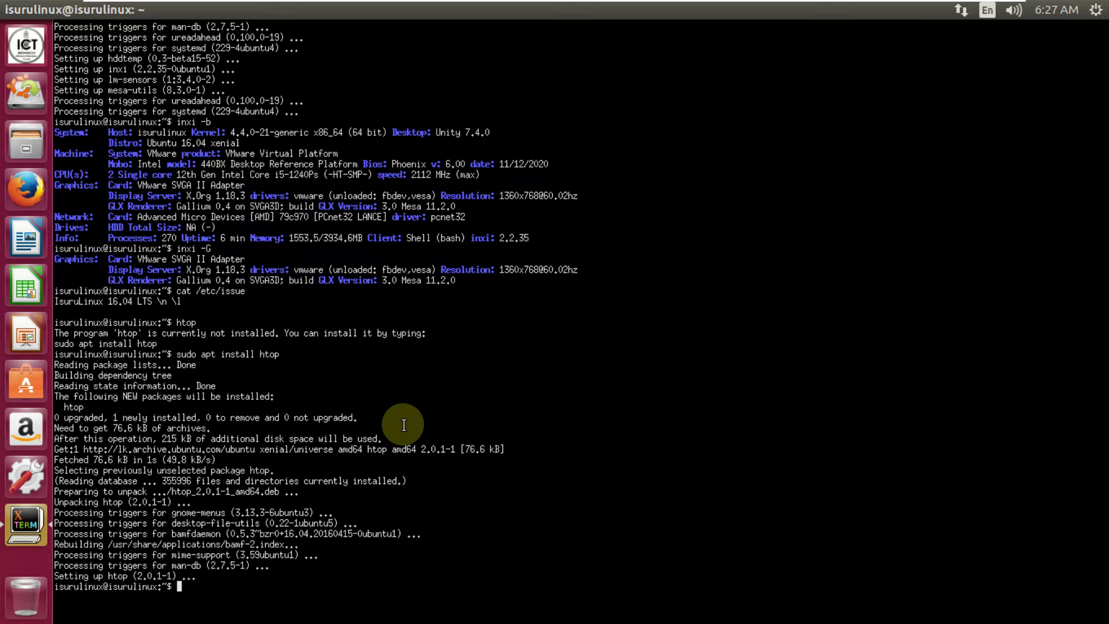
Run htop, show the processes as a tree, select a unity-files-daemon process, and close the terminal.
text(htop)
key(Return)
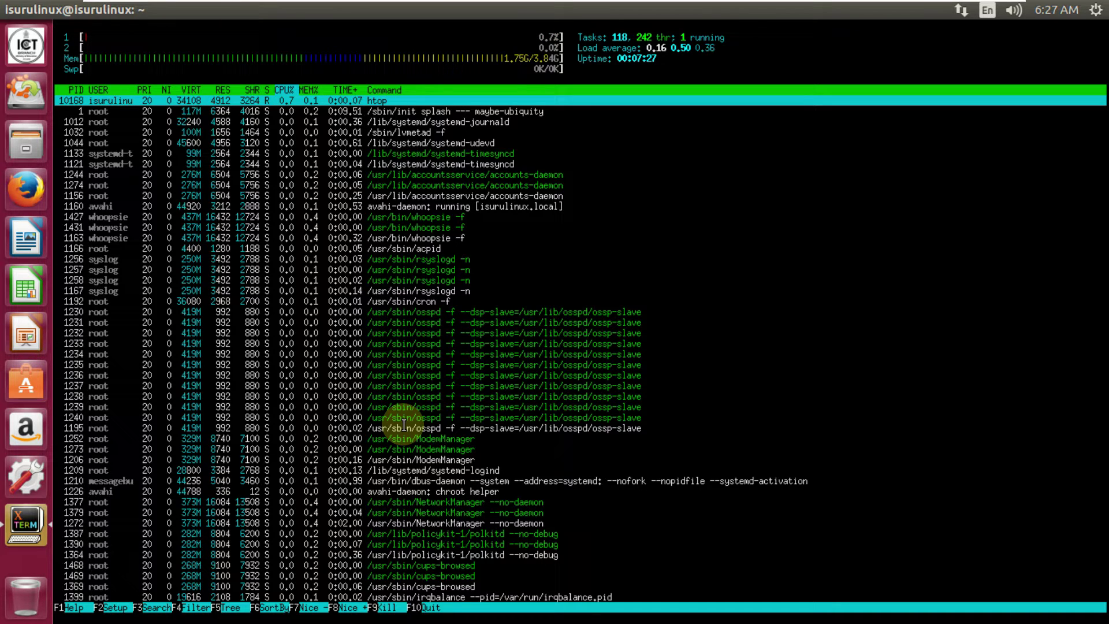
key(F5)
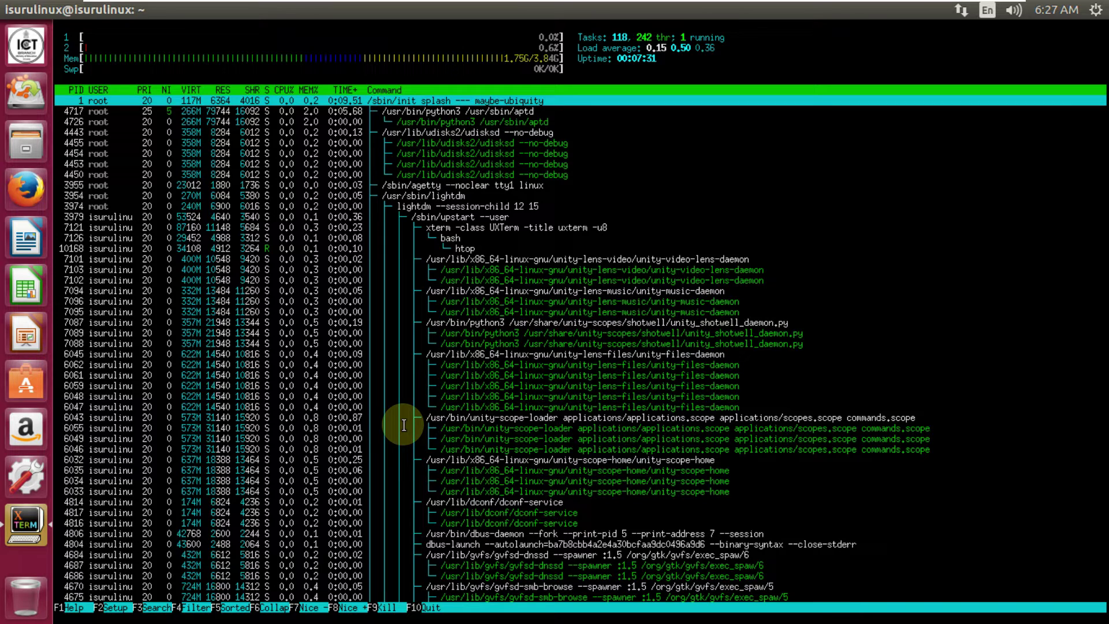
click(649, 385)
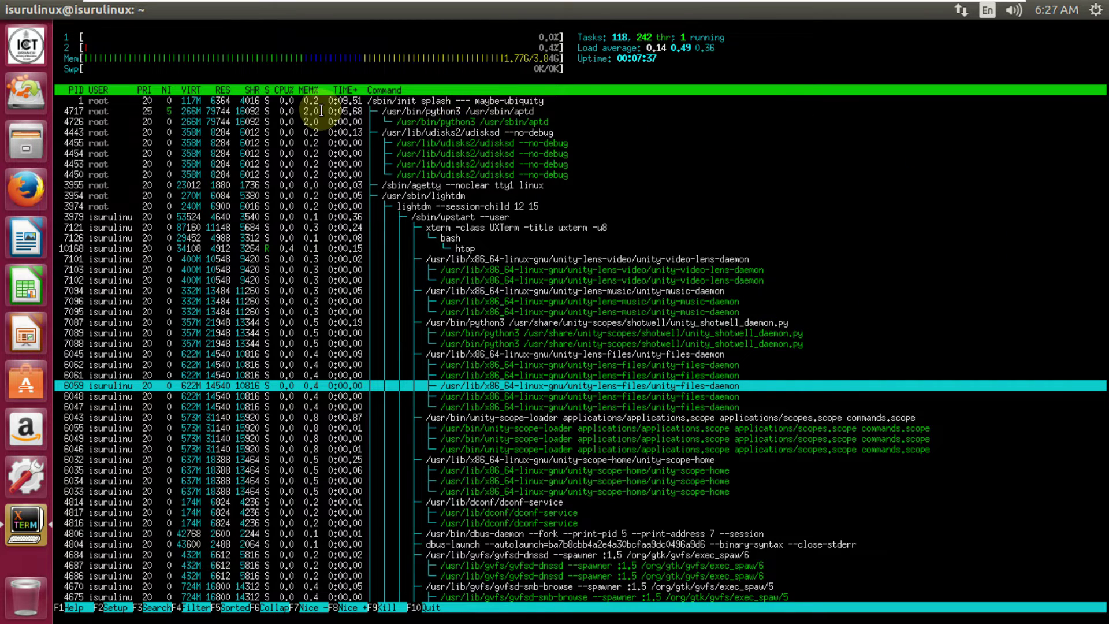
right_click(105, 12)
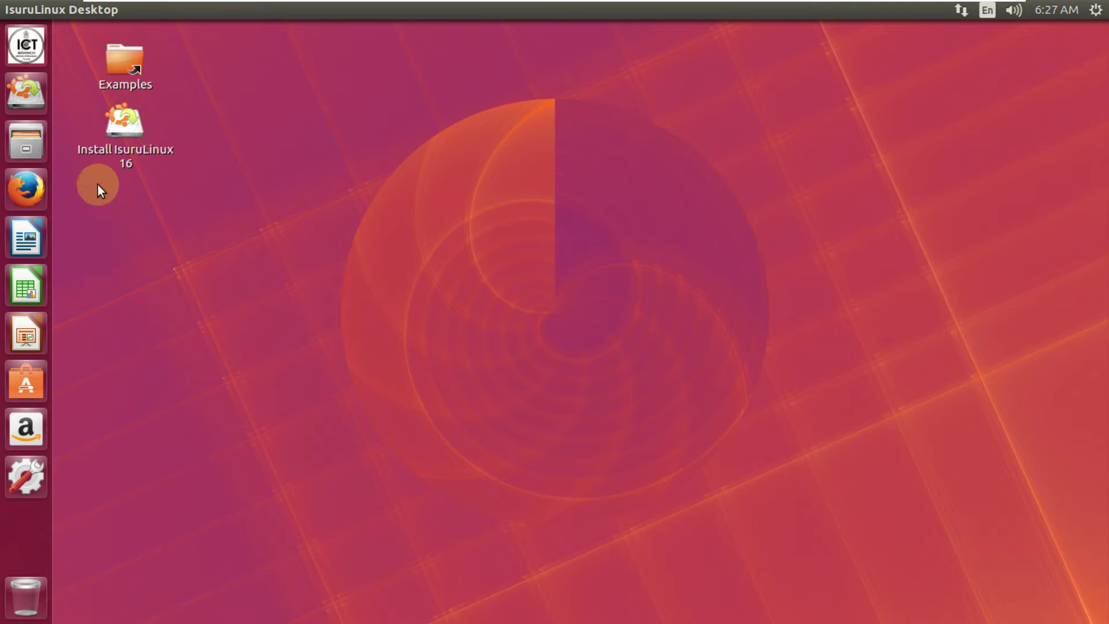
Launch Firefox and close the two extra tabs, keeping only the Welcome to Firefox tab.
click(11, 199)
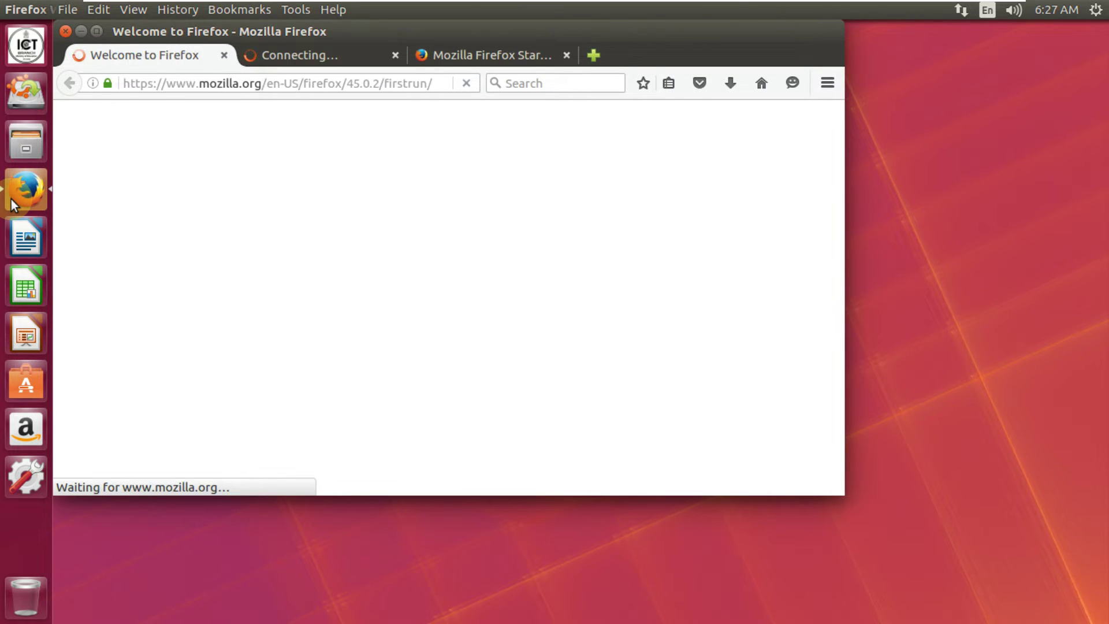
click(395, 56)
click(395, 56)
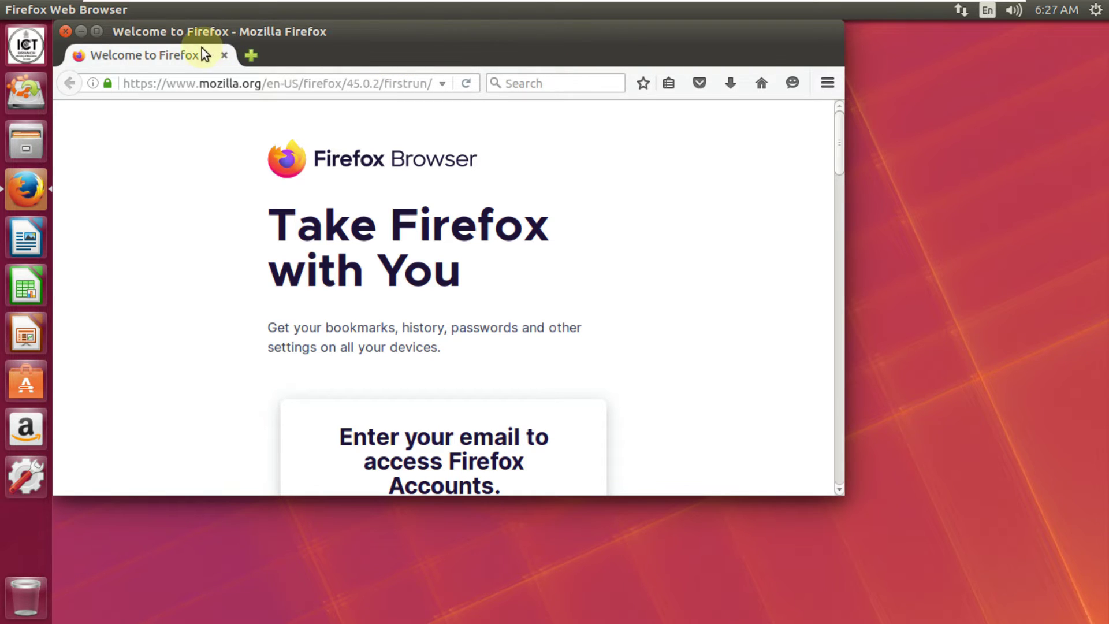
View Firefox's version information in its About window and close that window.
click(826, 87)
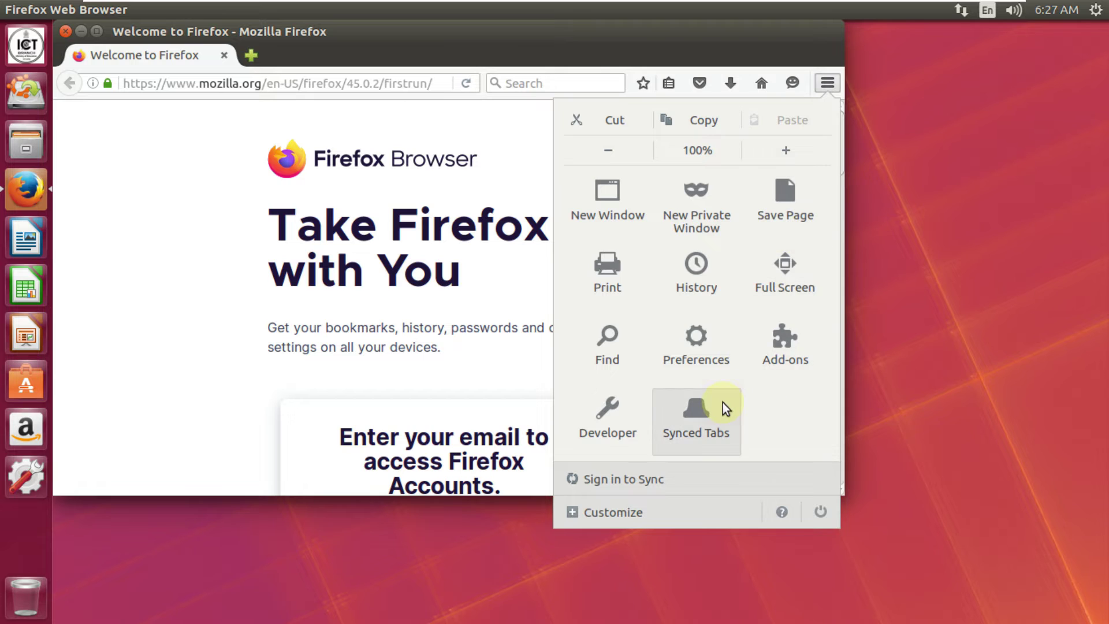
click(786, 503)
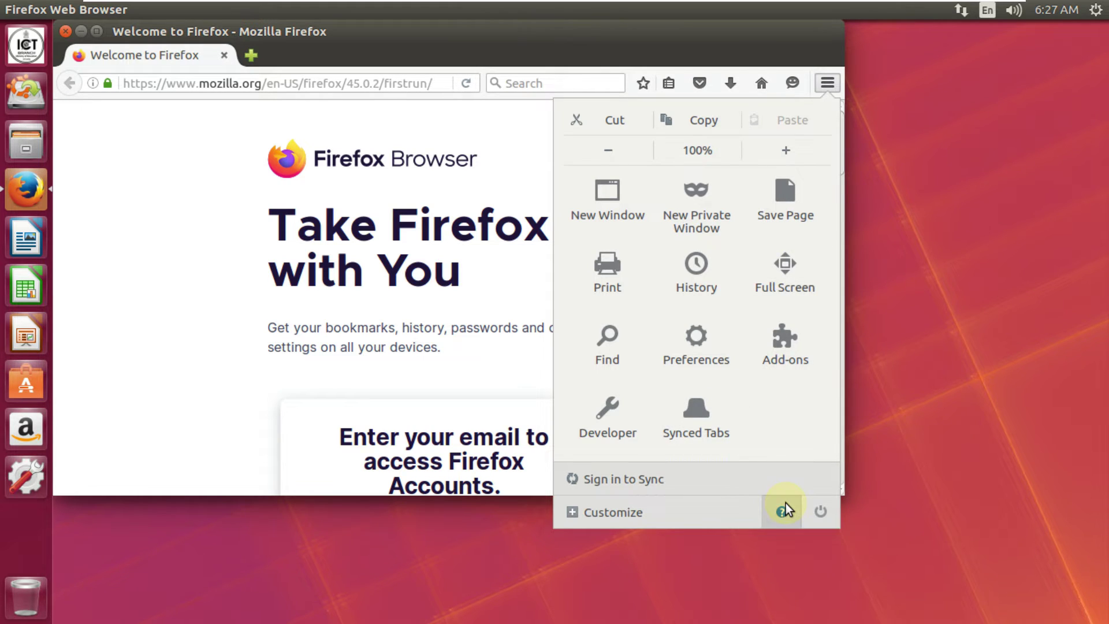
click(684, 308)
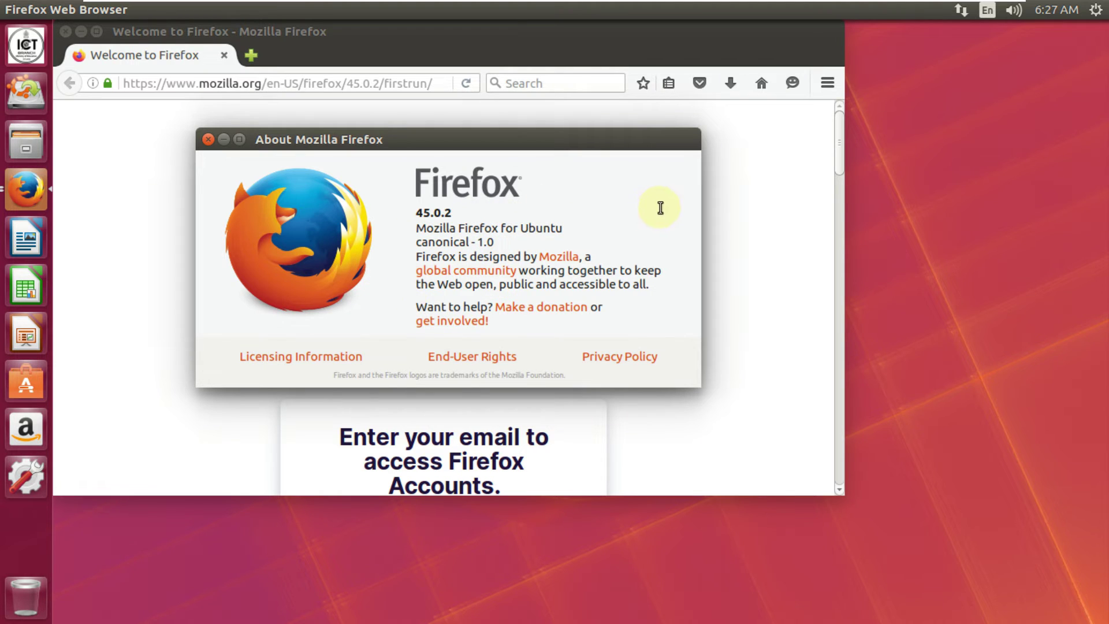
click(208, 140)
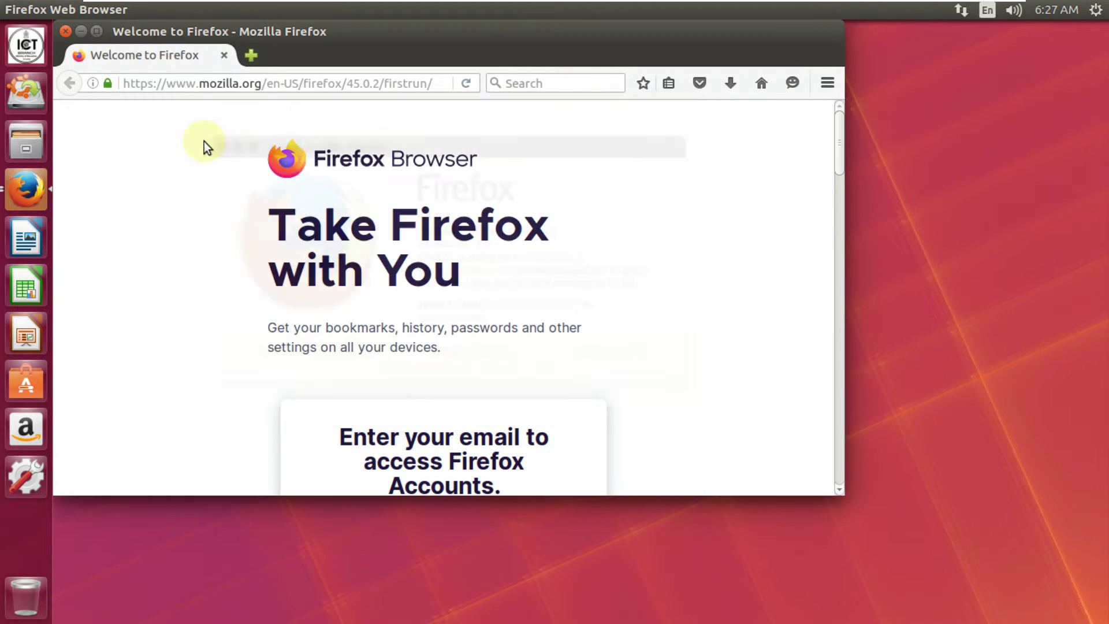
Maximize the Firefox window and go to youtube.com/9to5linux.
double_click(688, 36)
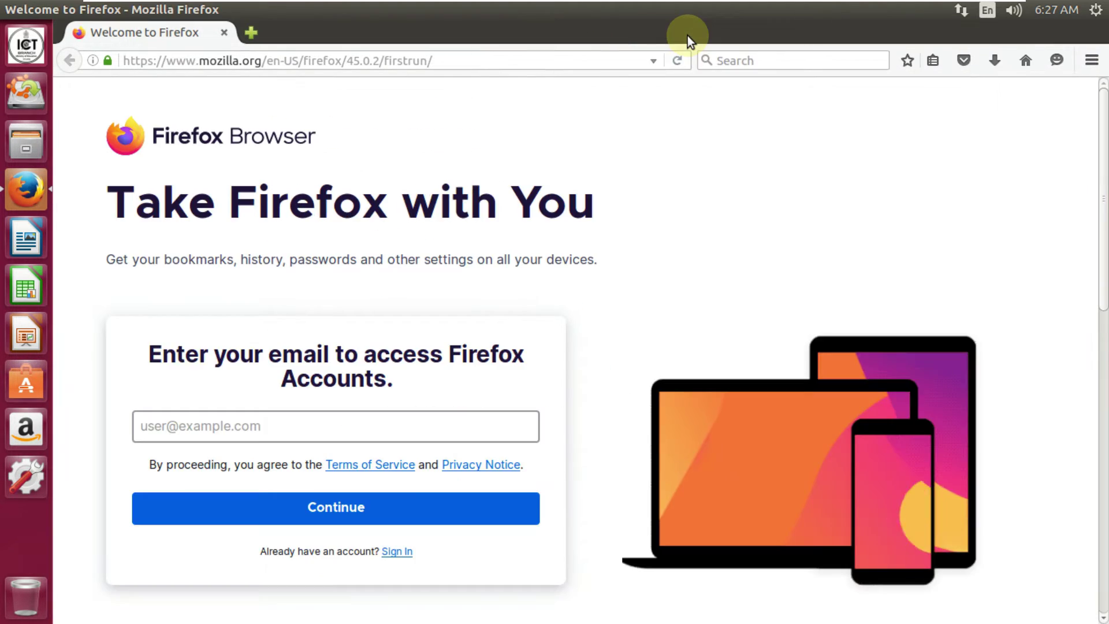
click(621, 52)
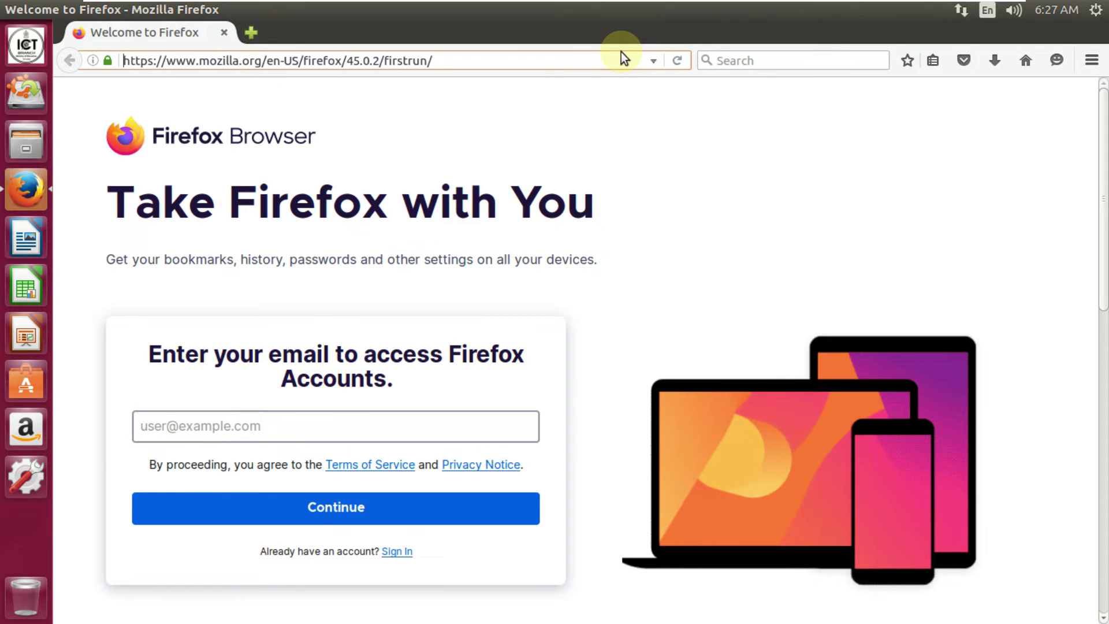
key(ctrl+a)
text(youtub)
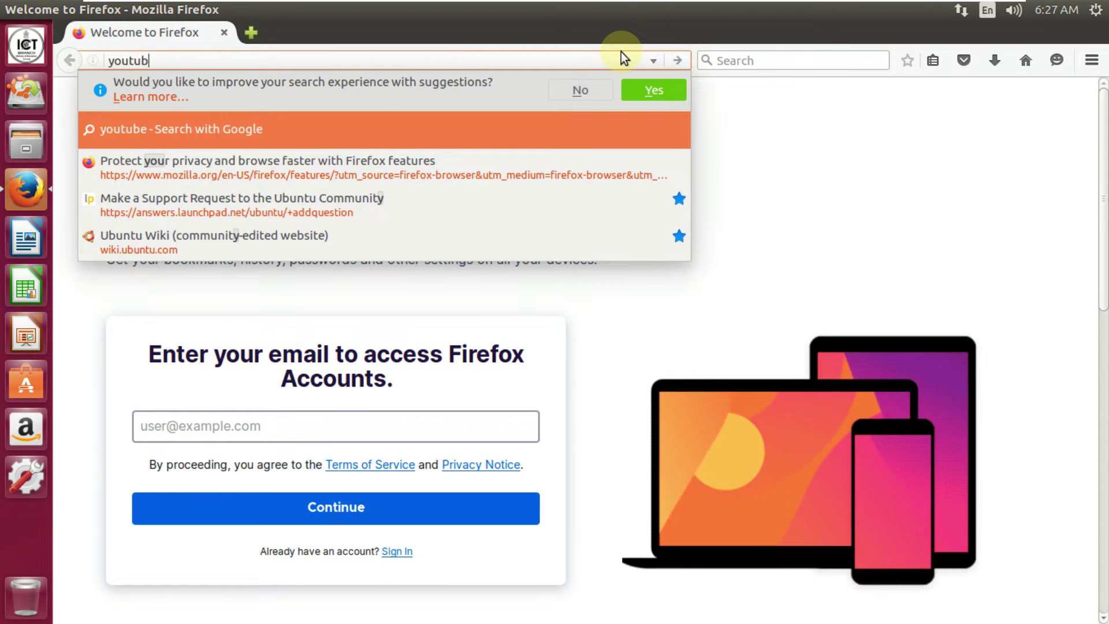
text(e.com/9)
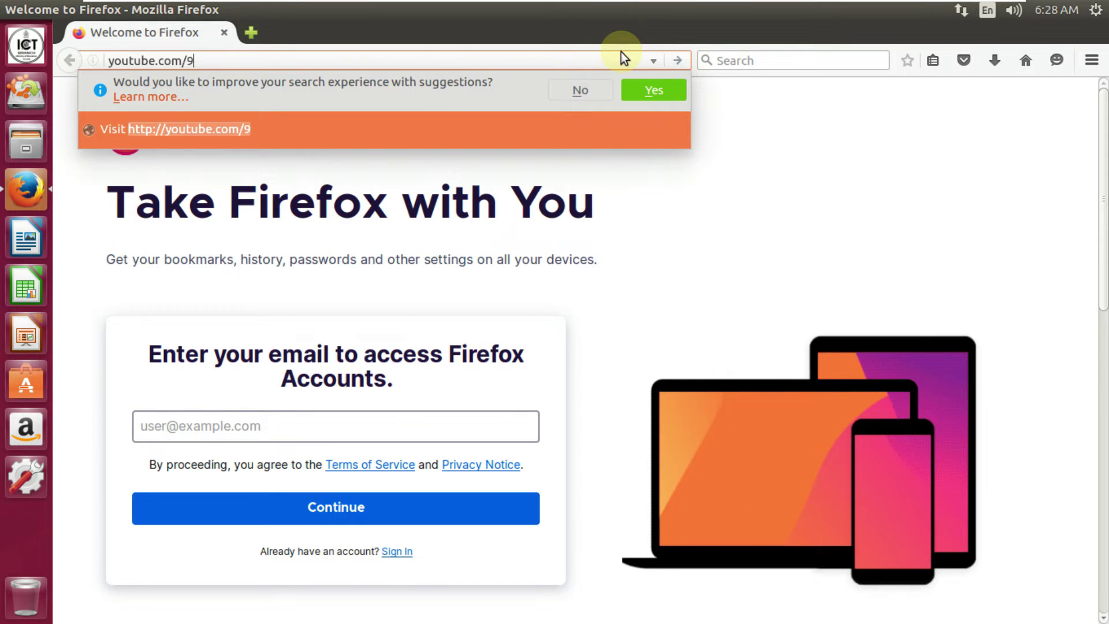
text(to5linu)
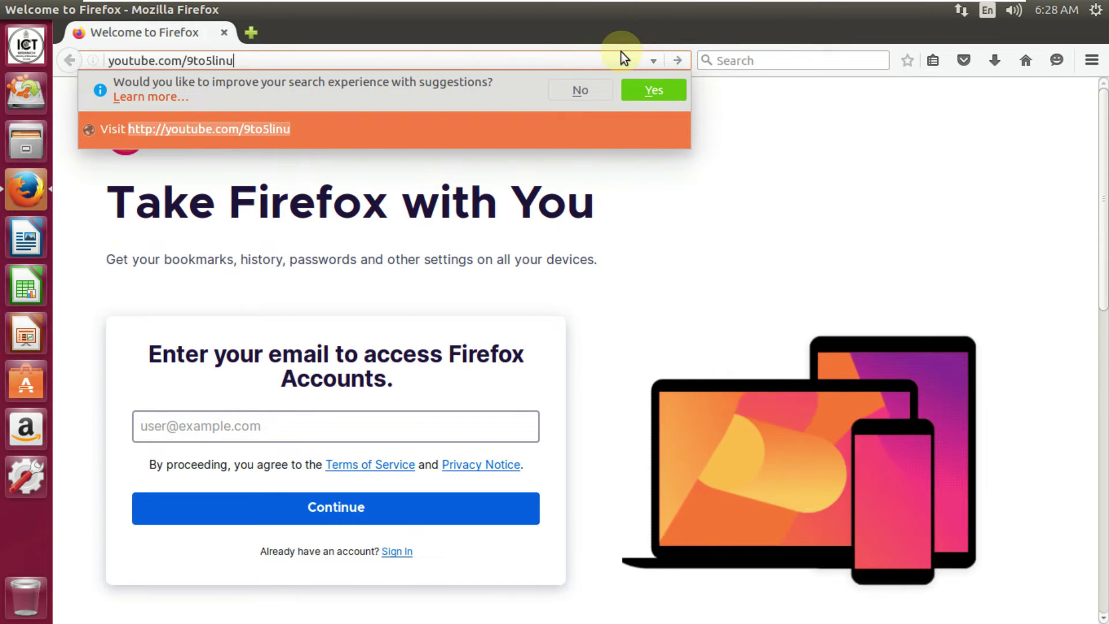
text(x)
key(Return)
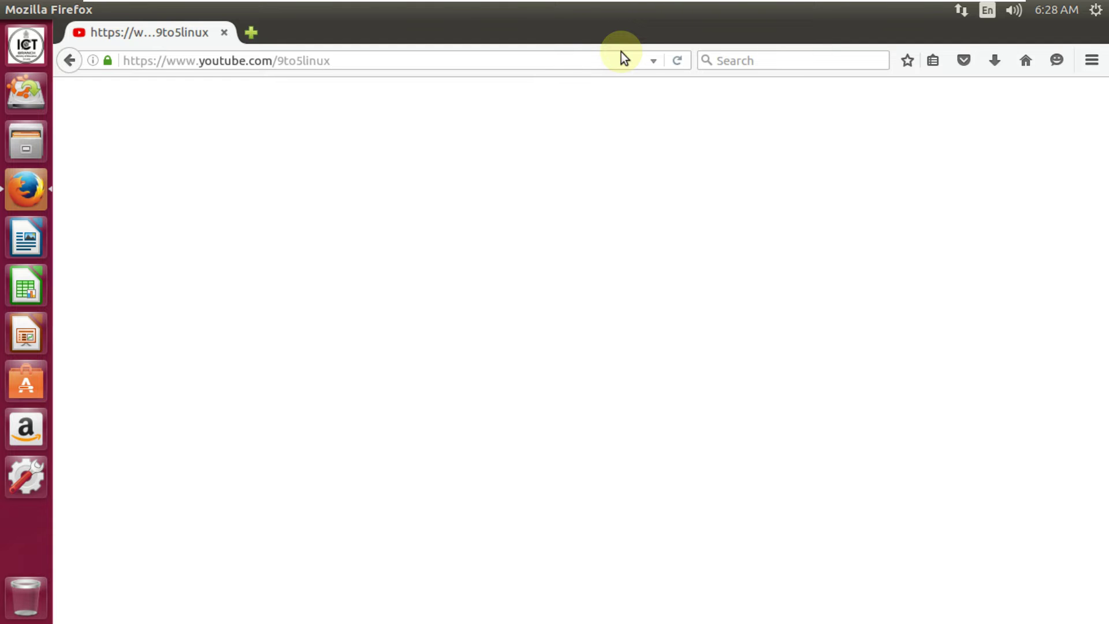
Reload the youtube.com/9to5linux page and close its tab to exit Firefox.
click(425, 60)
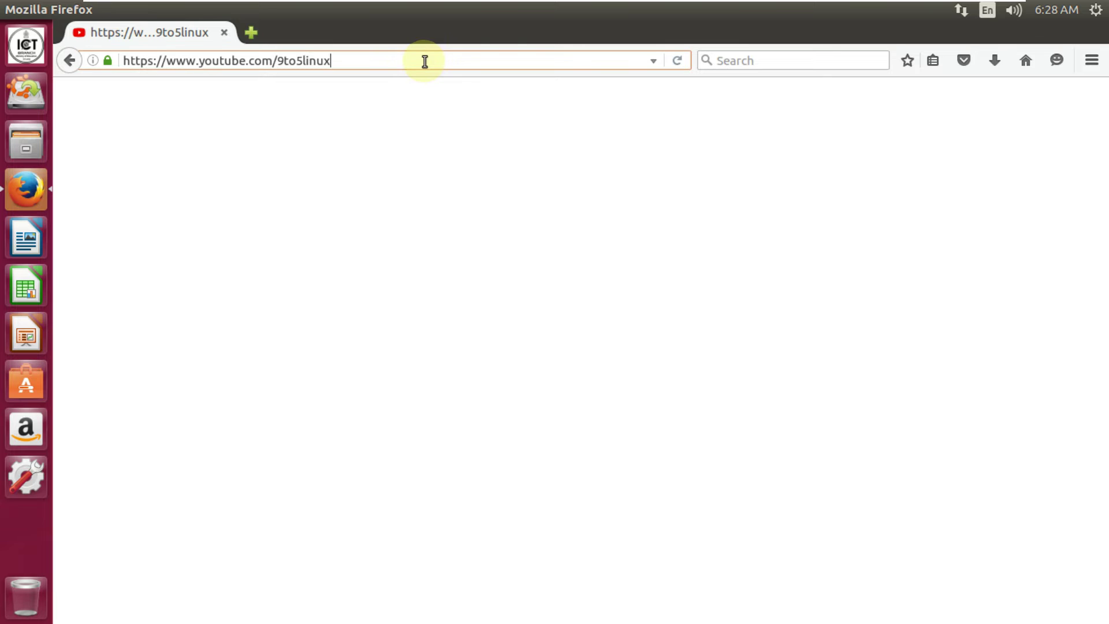
key(Return)
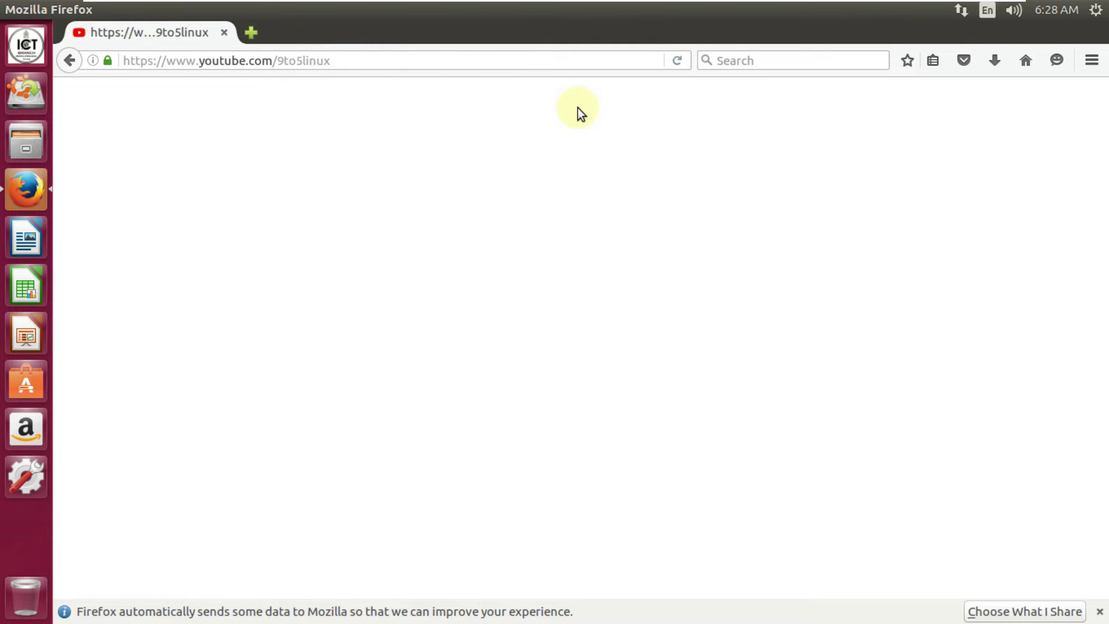
click(675, 60)
click(224, 32)
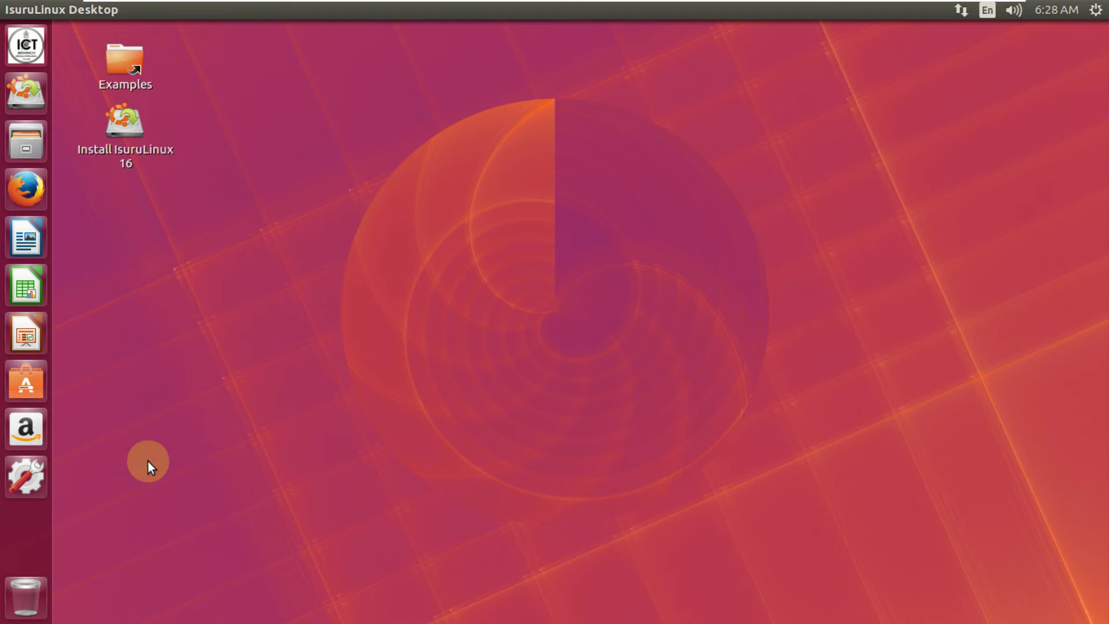
View the system Details overview from System Settings.
click(42, 482)
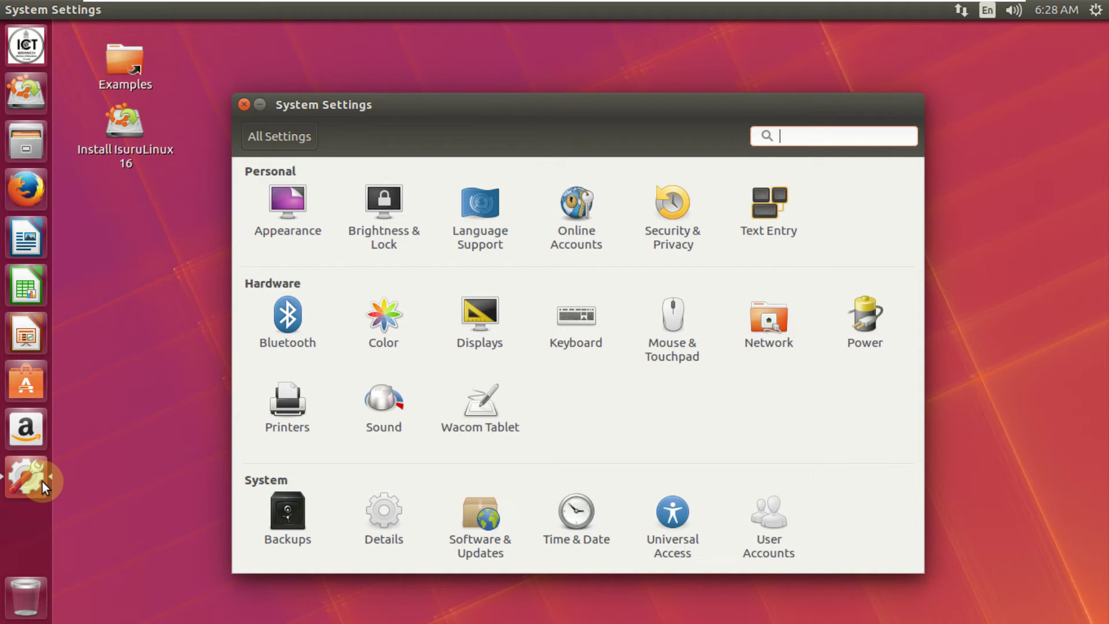
click(388, 498)
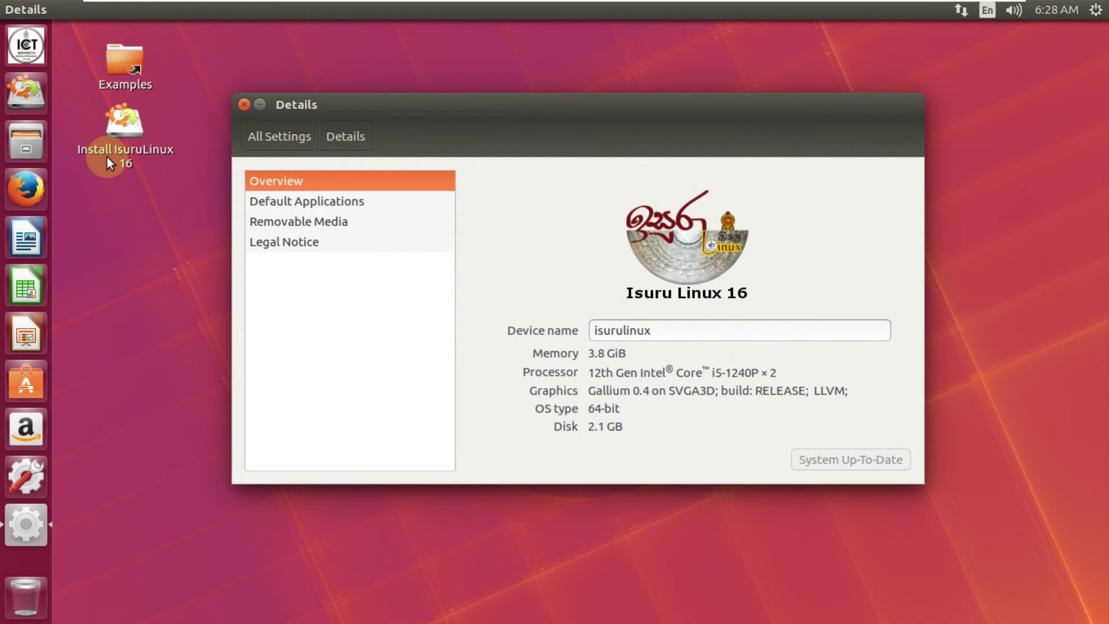
click(132, 209)
Launch Firefox, return to the Details window and copy the device name isurulinux.
click(18, 192)
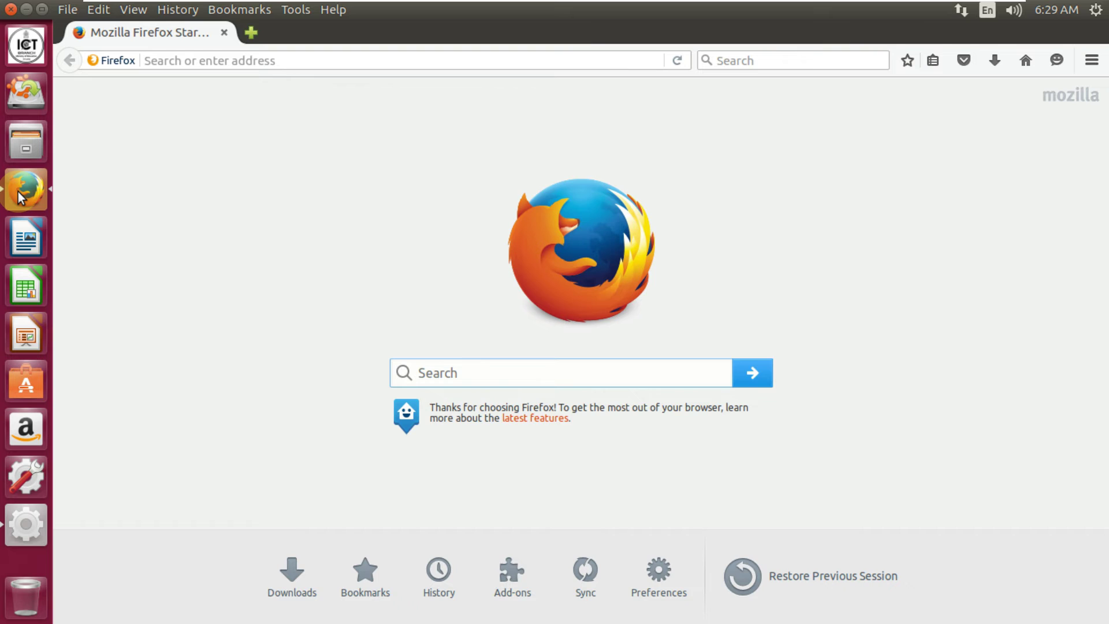
click(33, 524)
click(661, 335)
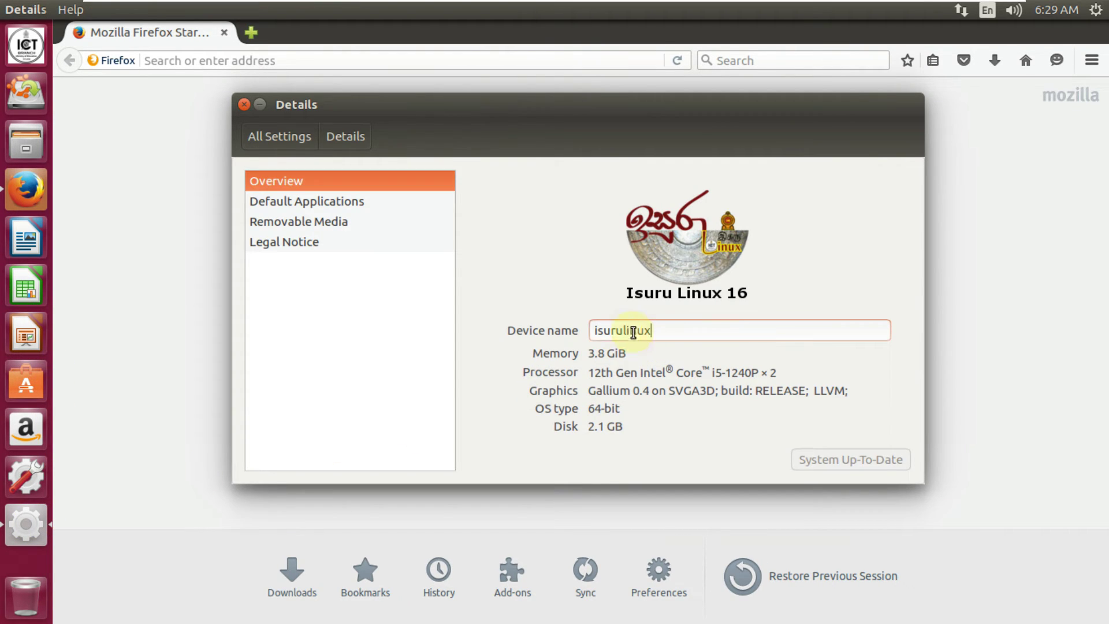
double_click(634, 331)
right_click(608, 335)
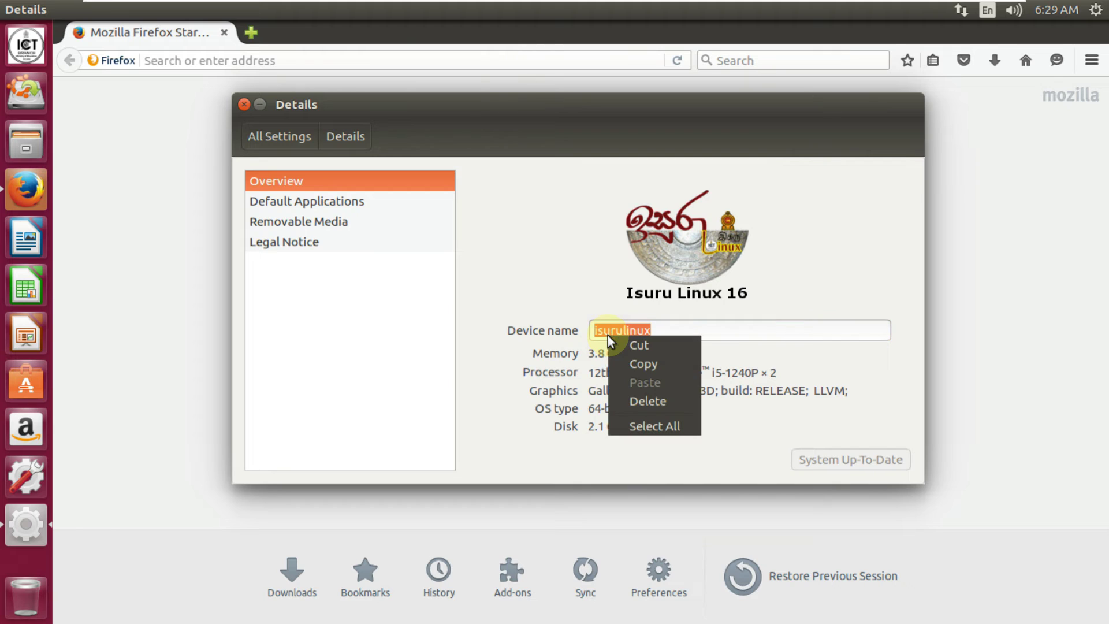
click(638, 365)
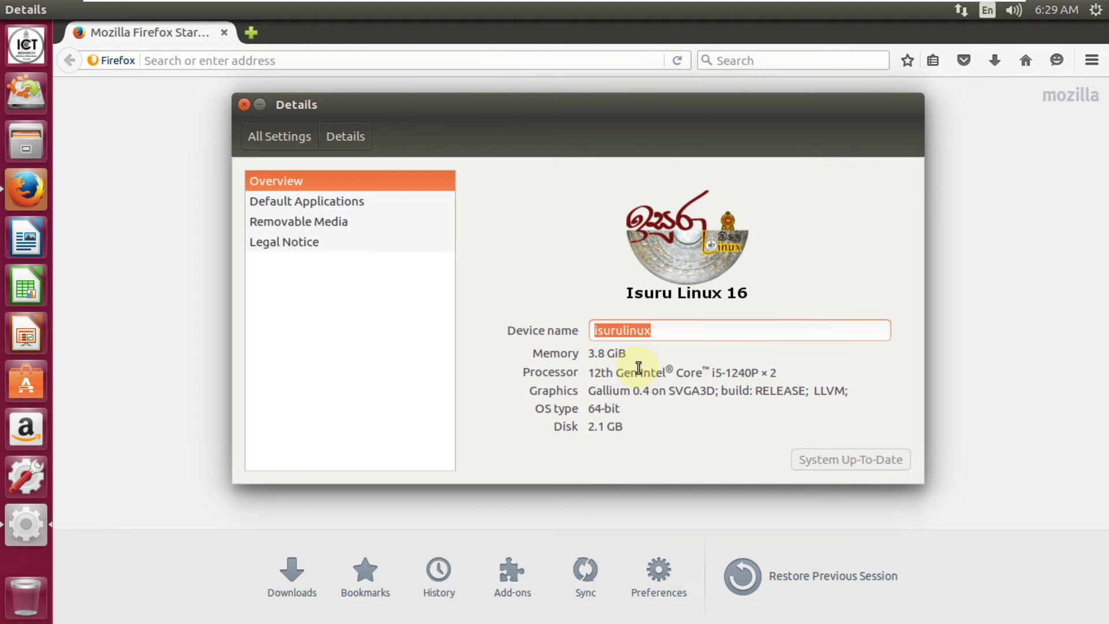
Search the web for the copied name isurulinux from the Firefox start page.
click(231, 517)
click(489, 377)
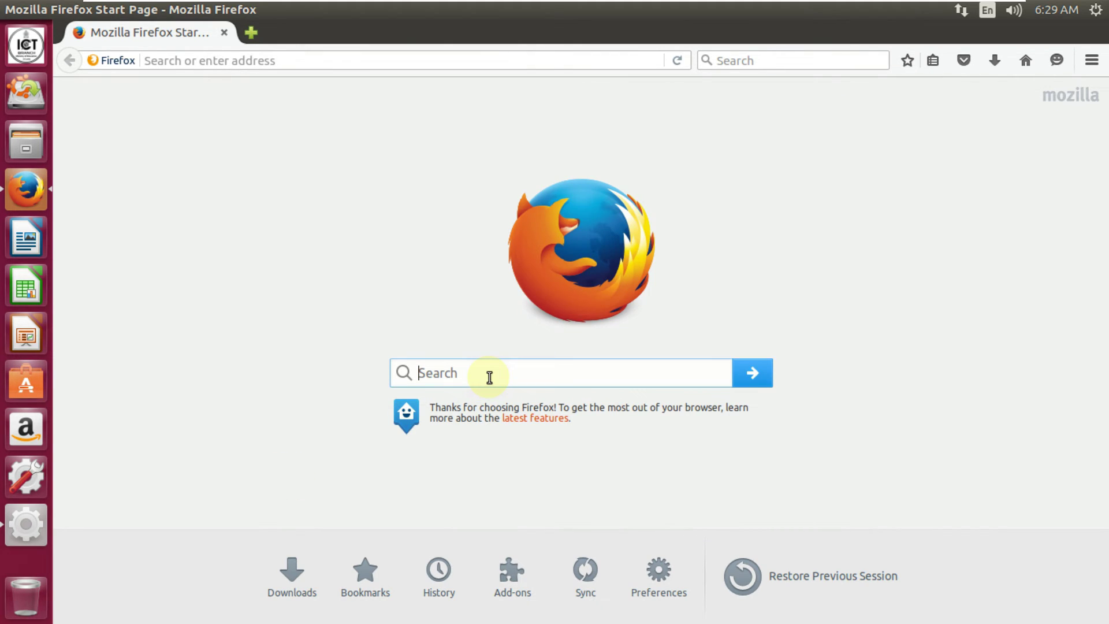
key(ctrl+v)
key(Return)
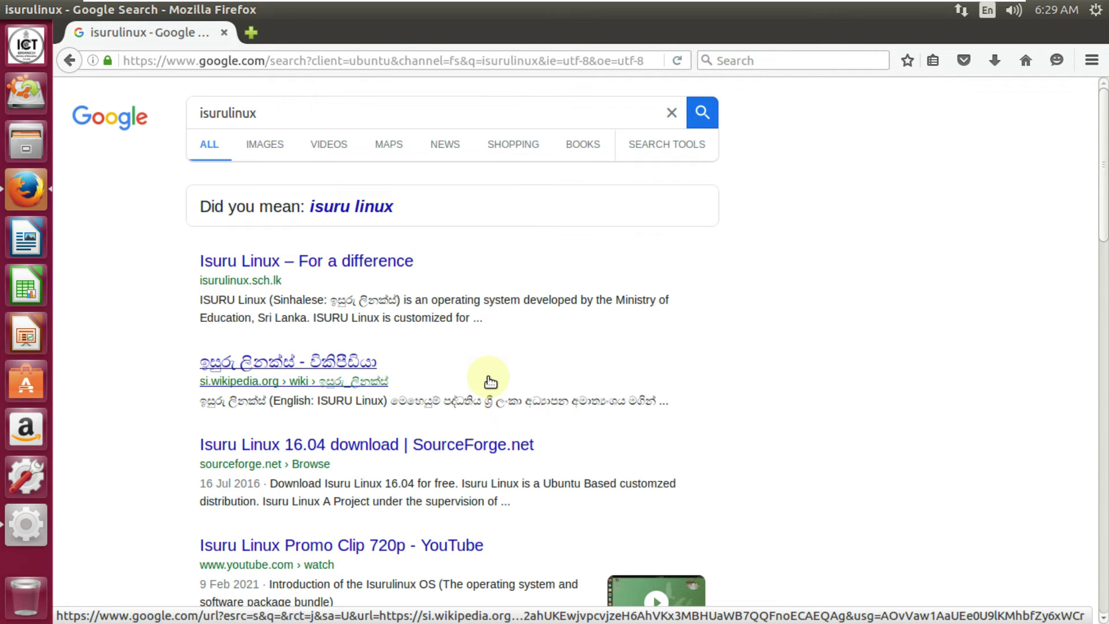
Try to open the "Isuru Linux – For a difference" result, go back to look through the search results, and close Firefox.
click(347, 263)
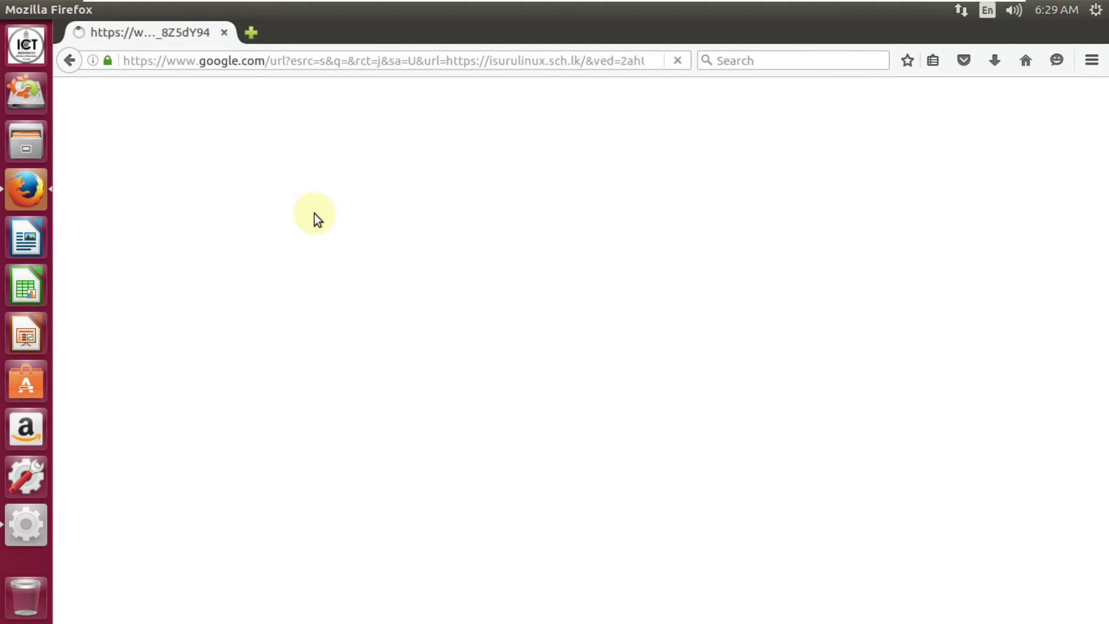
click(61, 67)
scroll(210, 272, down, 5)
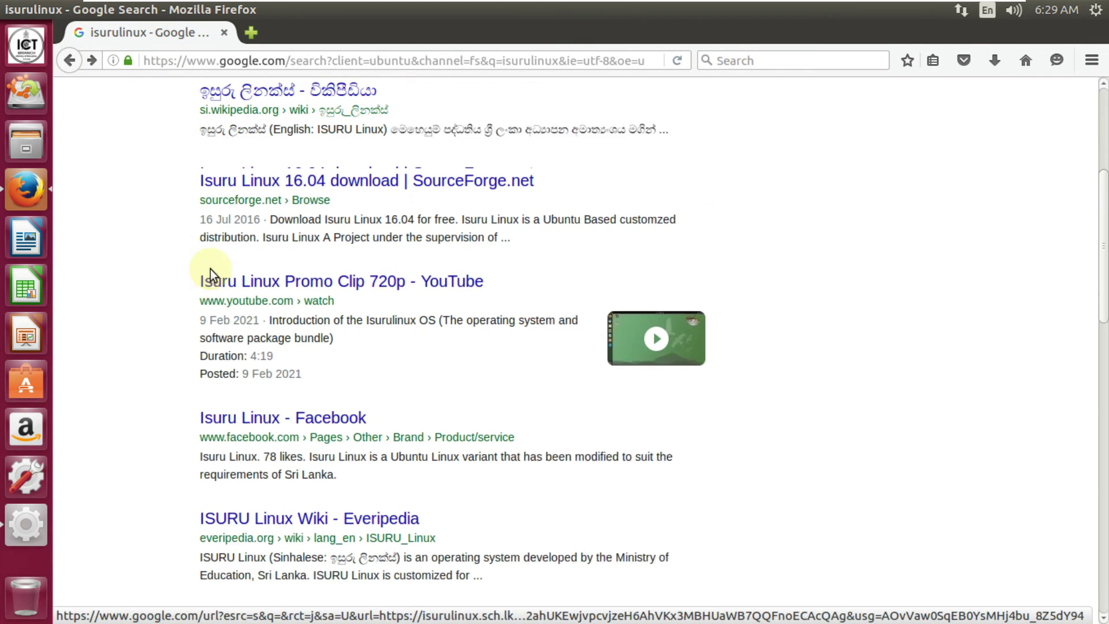
scroll(778, 186, up, 5)
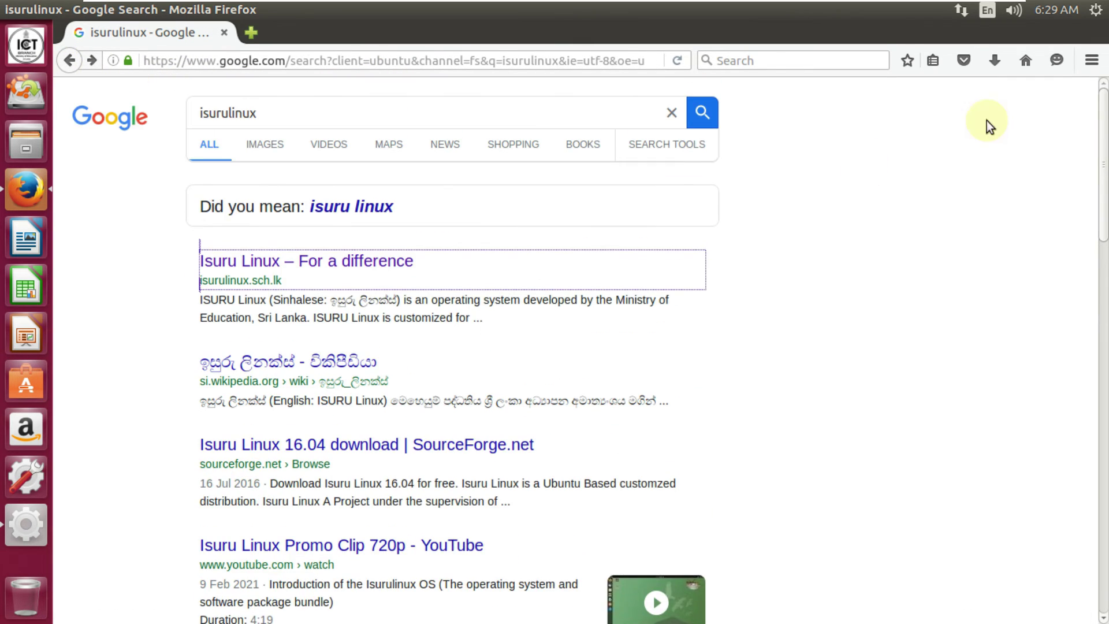
click(226, 32)
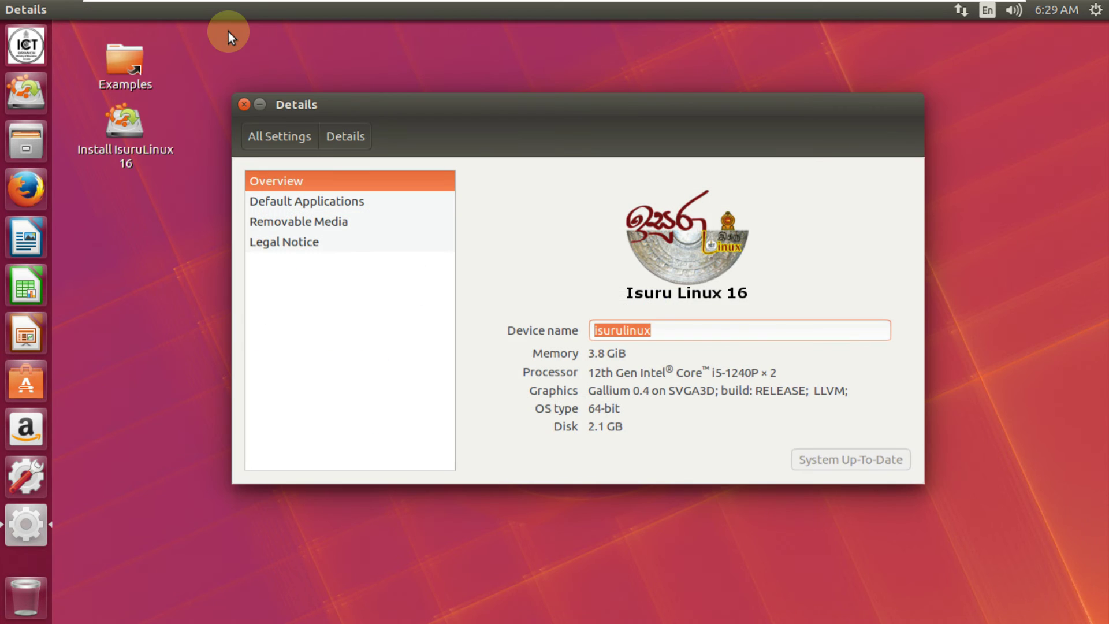
Close the Details window, view the system overview again through About This Computer, and close it.
click(245, 104)
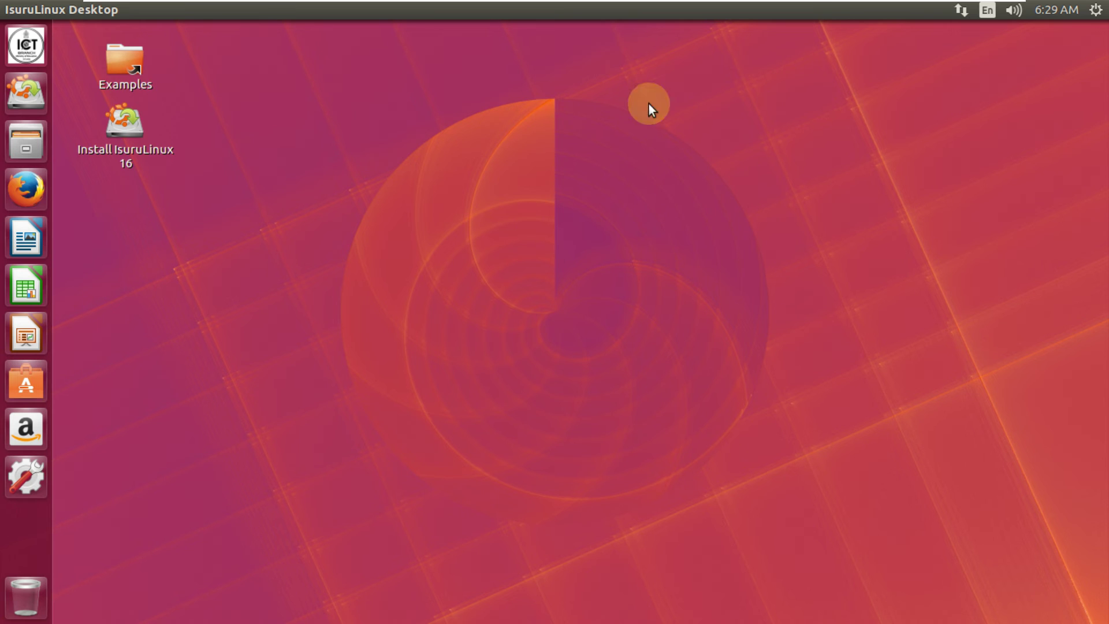
click(1096, 10)
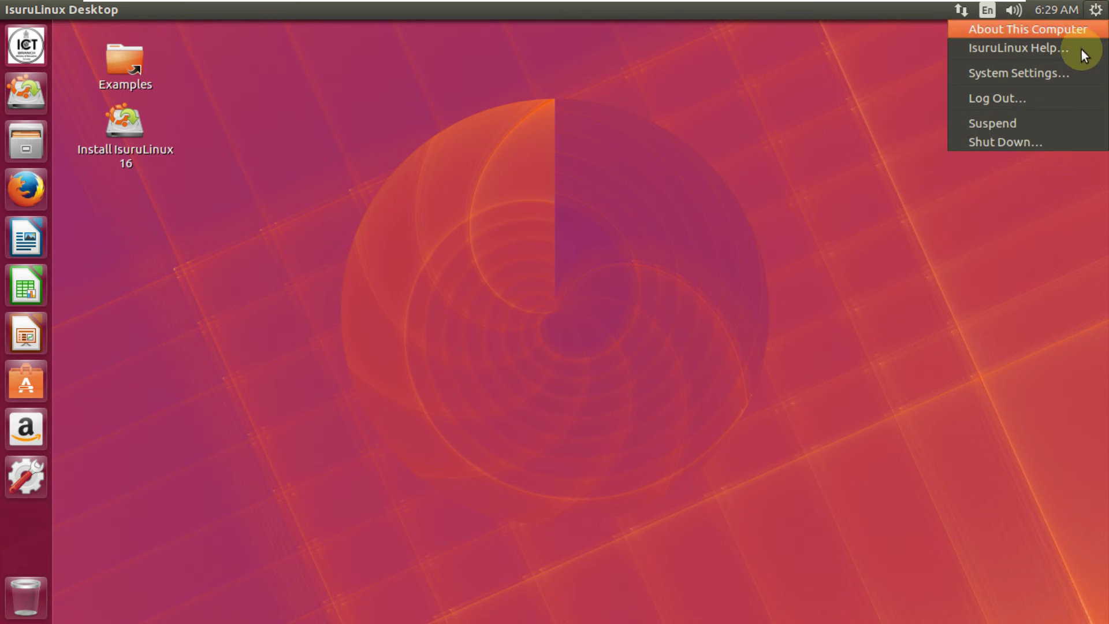
click(1060, 36)
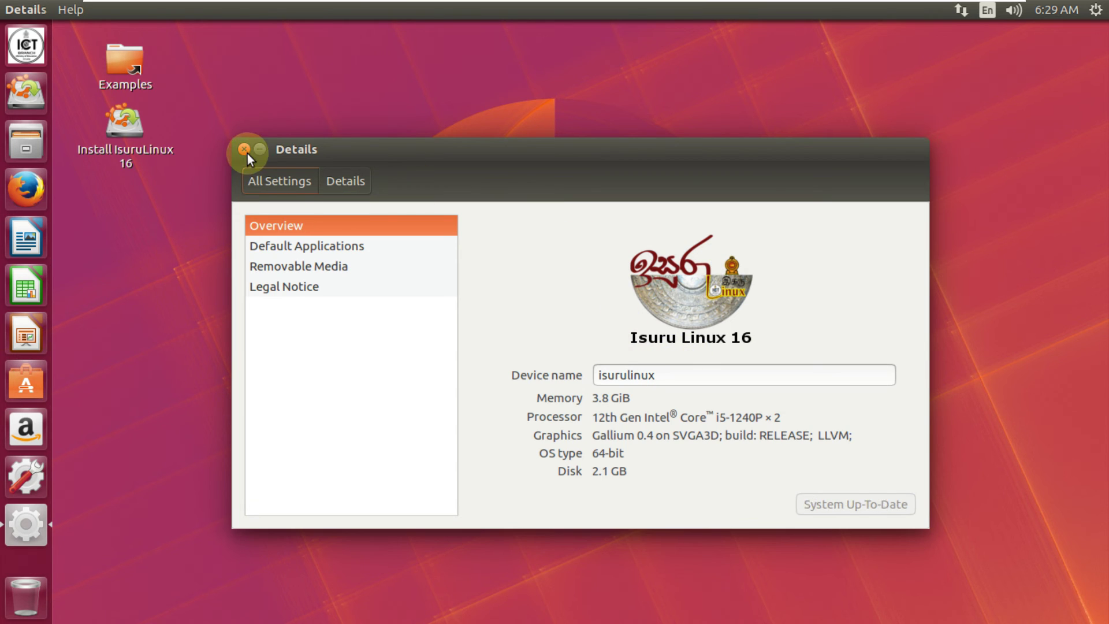
click(244, 149)
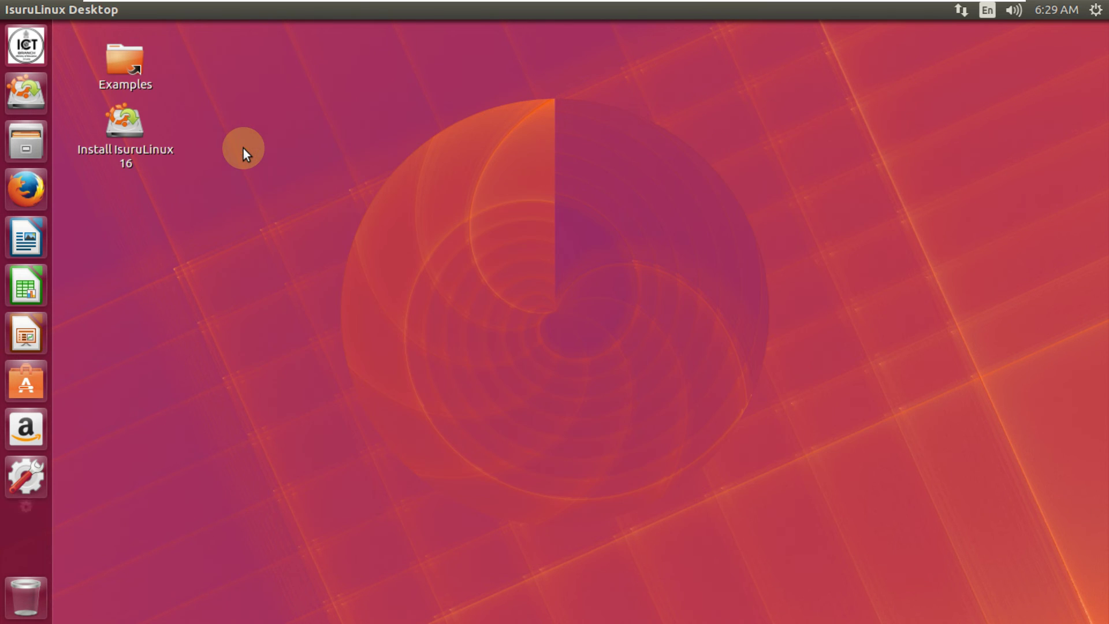
Shut down the IsuruLinux live session and confirm the shutdown.
click(1095, 9)
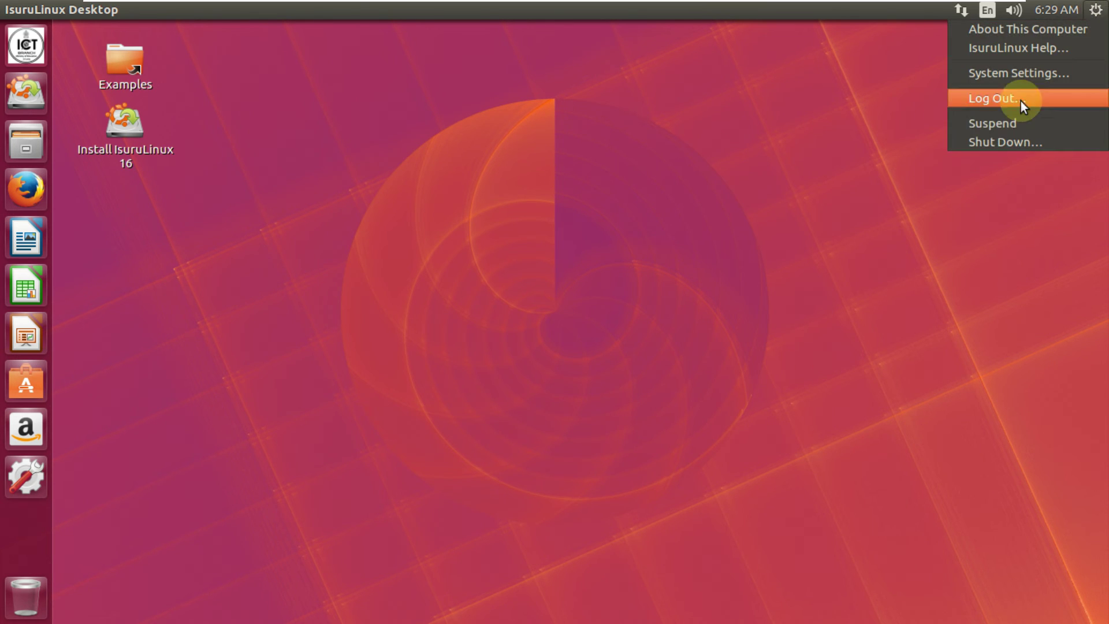
click(1007, 143)
click(631, 398)
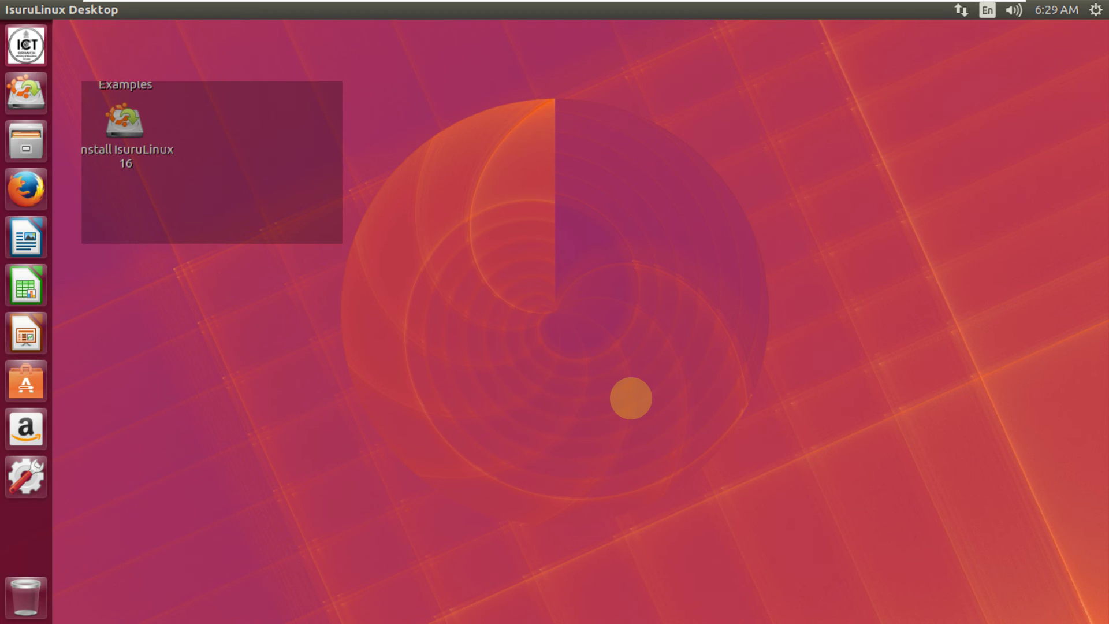